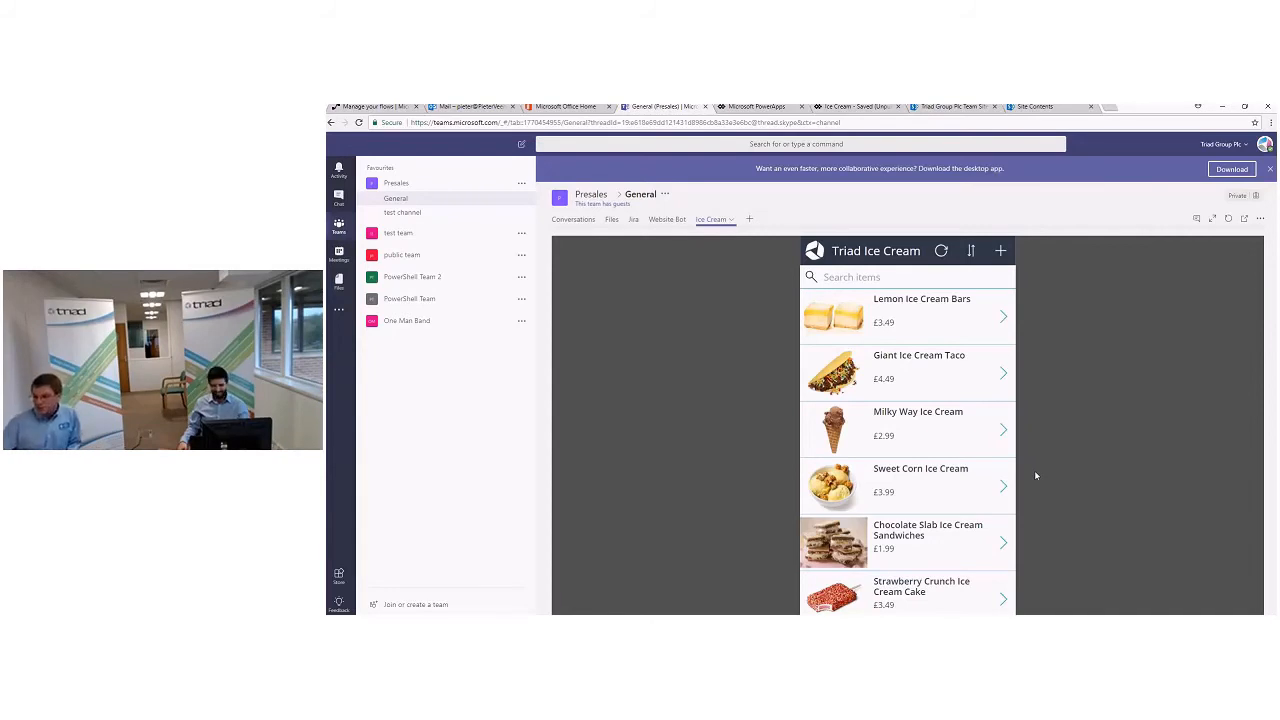
# - Order the Lemon Ice Cream Bars in the Triad Ice Cream app and return to the product list
pyautogui.click(1004, 318)
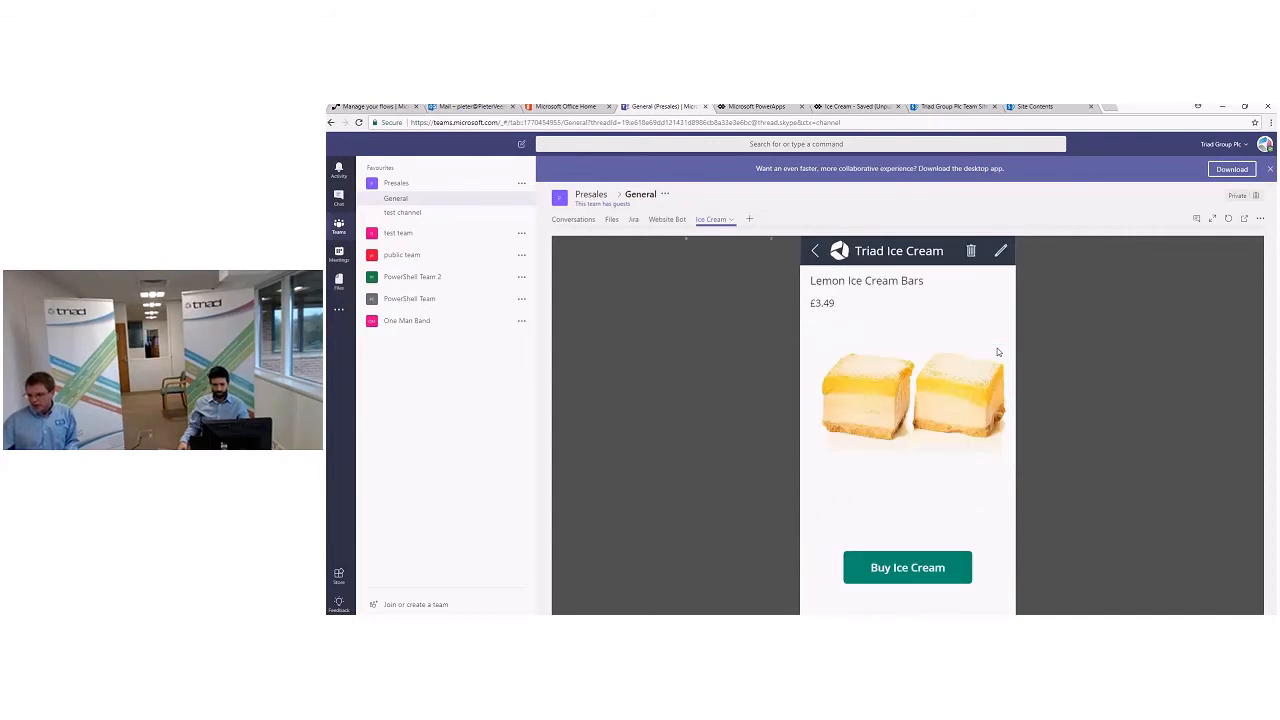
pyautogui.click(905, 568)
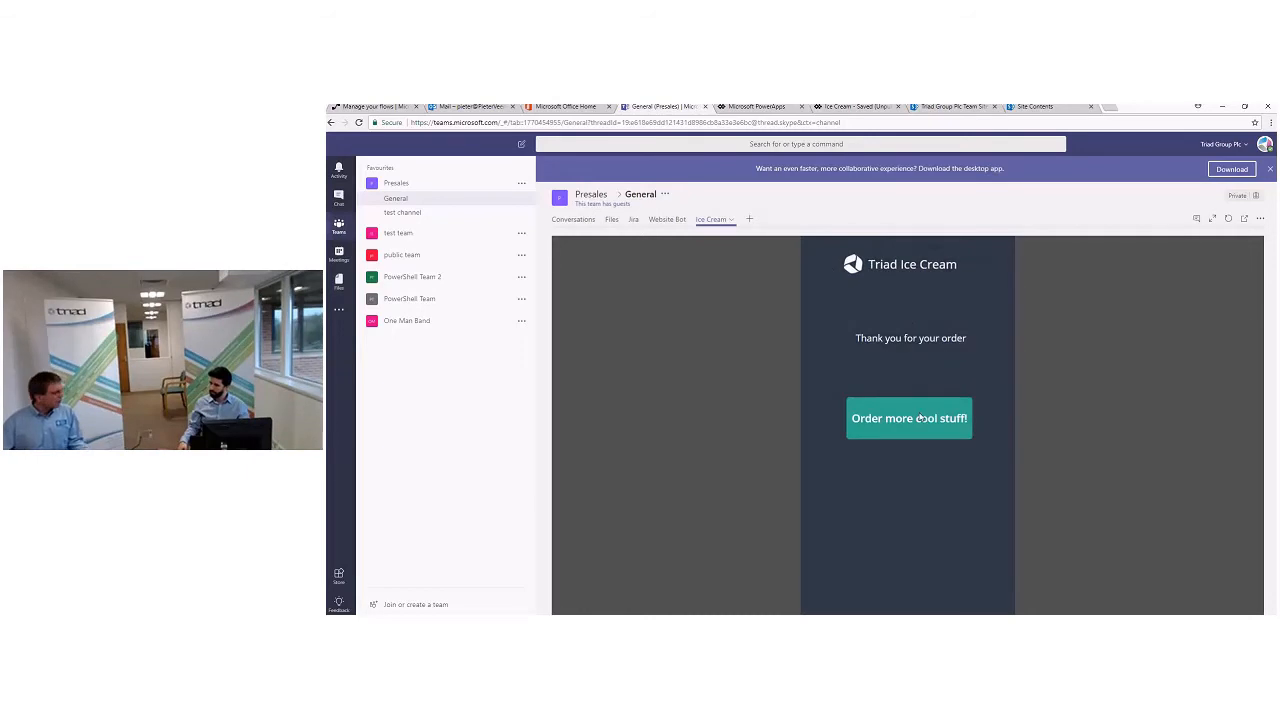
pyautogui.click(920, 418)
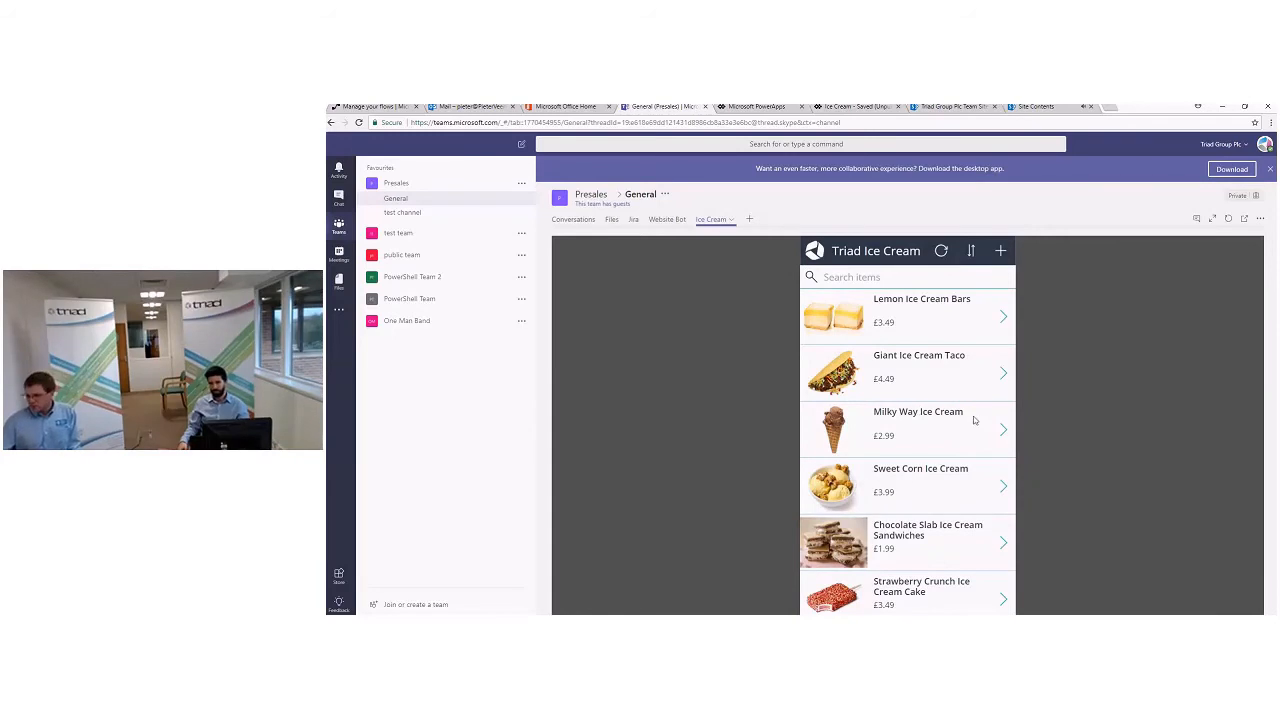
# - Order the Bittersweet Chocolate Ice Cream and go back to the product list to order more
pyautogui.scroll(-2, 919, 470)
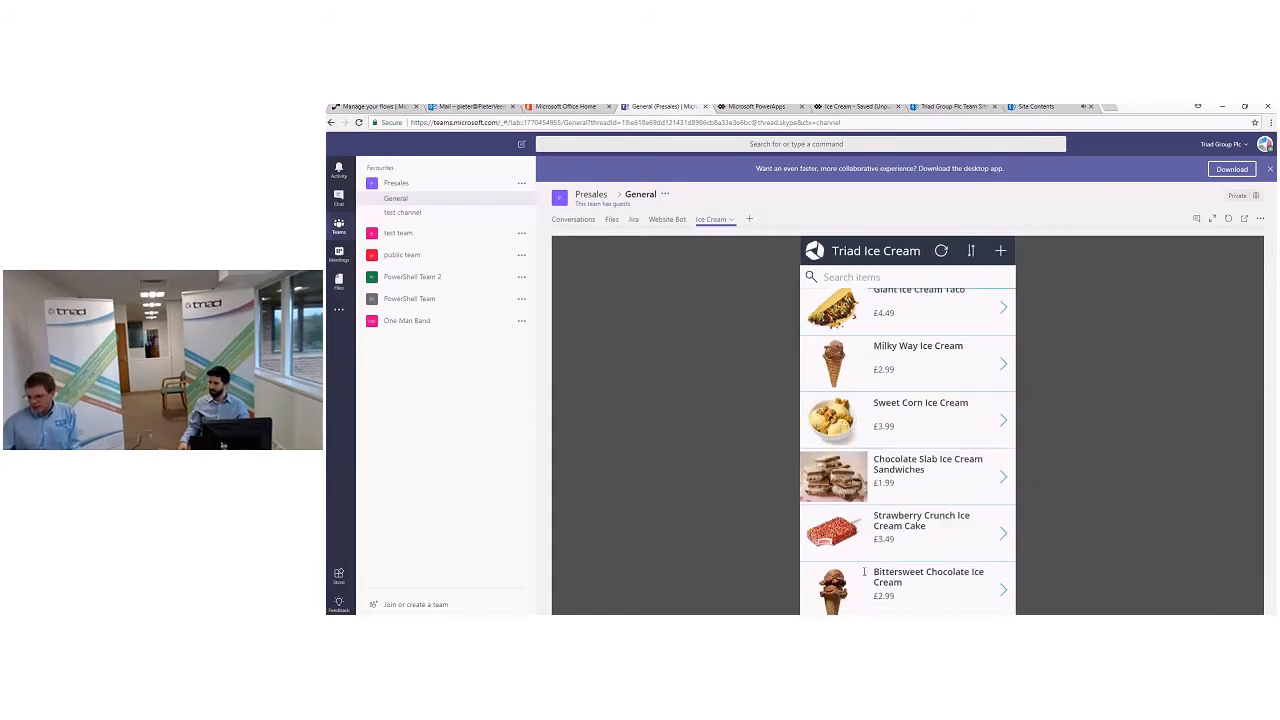
pyautogui.click(1004, 592)
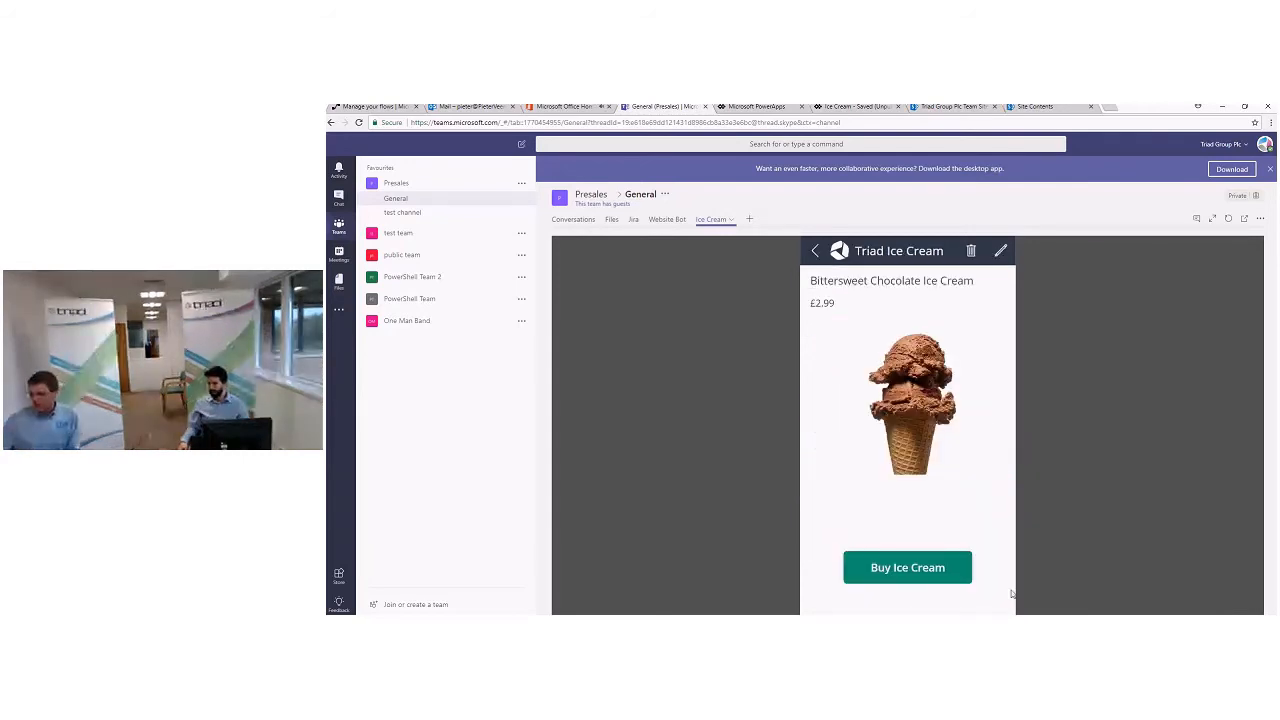
pyautogui.click(957, 576)
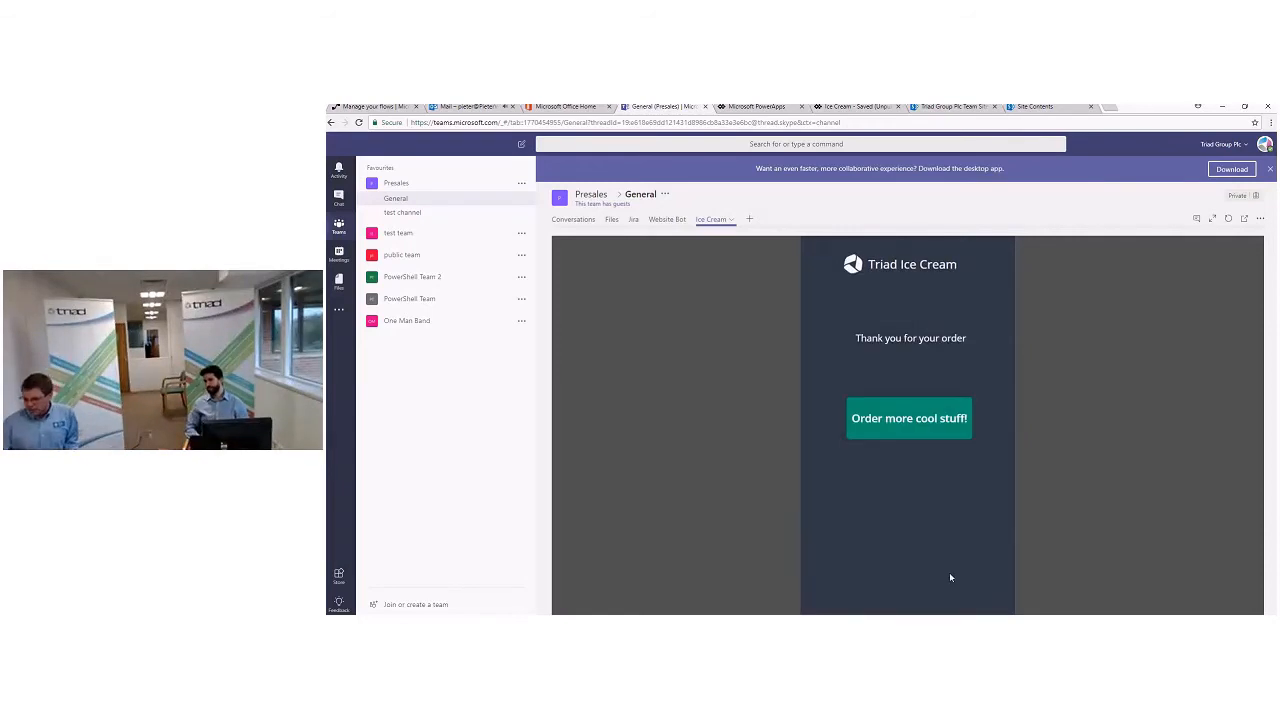
pyautogui.click(931, 430)
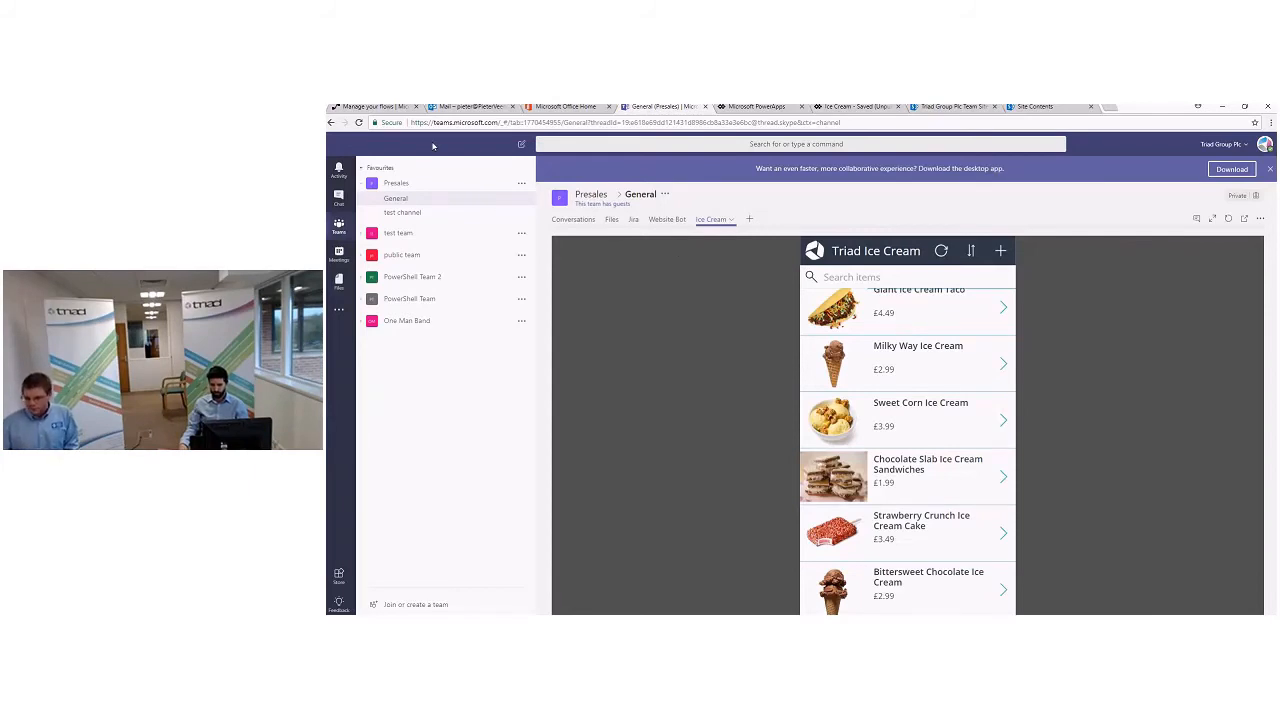
# - Switch to Outlook, approve the Bittersweet Chocolate Ice Cream delivery request with the reason "Ok", and open the resulting order e-mail
pyautogui.click(468, 106)
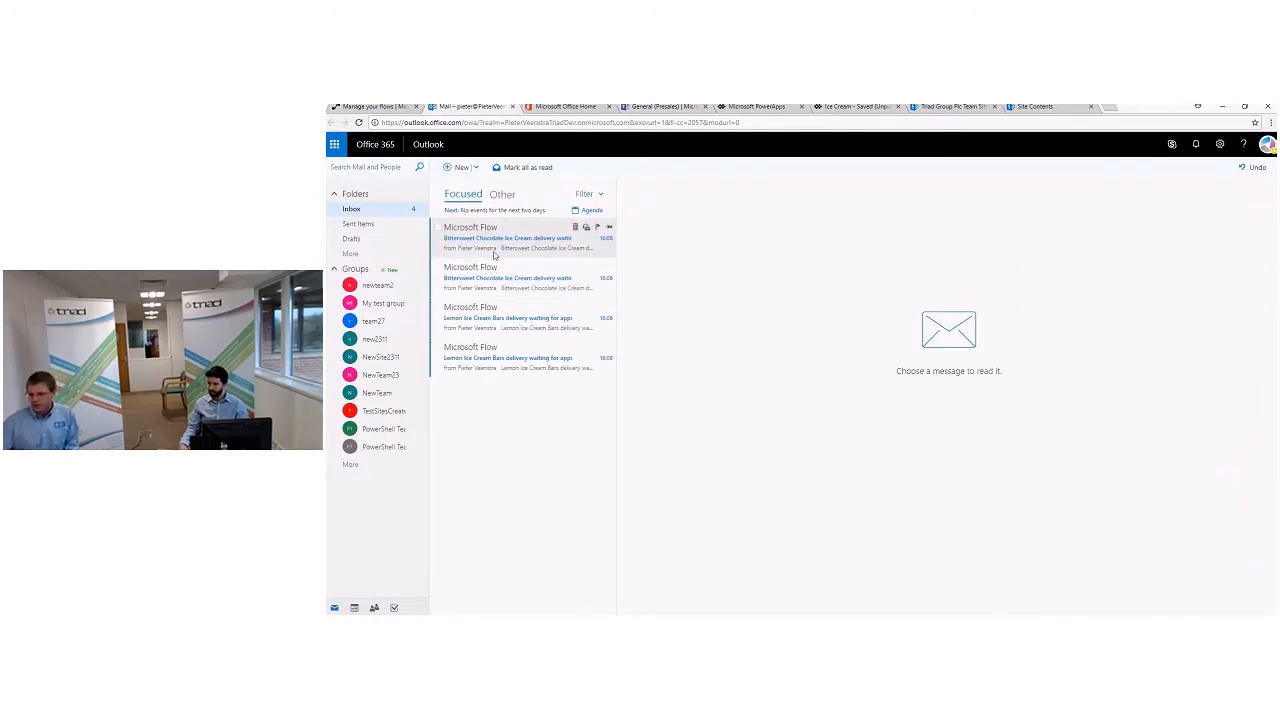
pyautogui.click(542, 250)
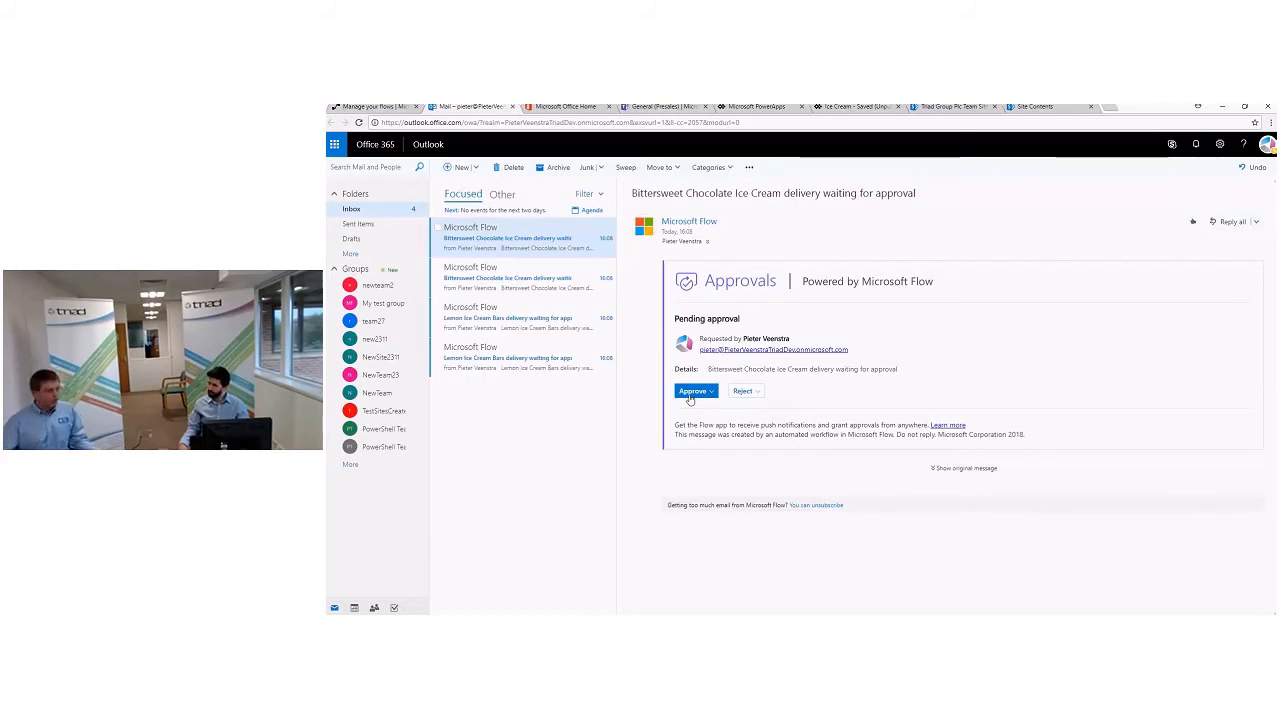
pyautogui.click(689, 397)
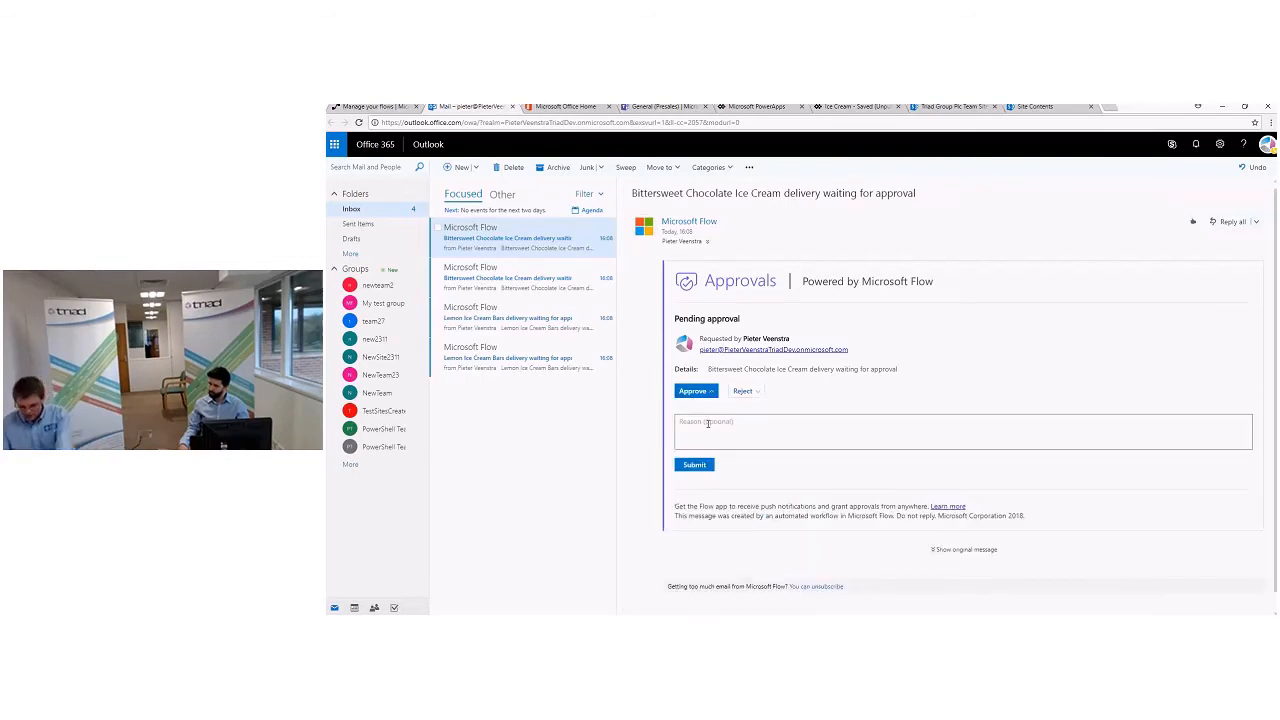
pyautogui.click(708, 423)
pyautogui.write('Ok')
pyautogui.click(690, 469)
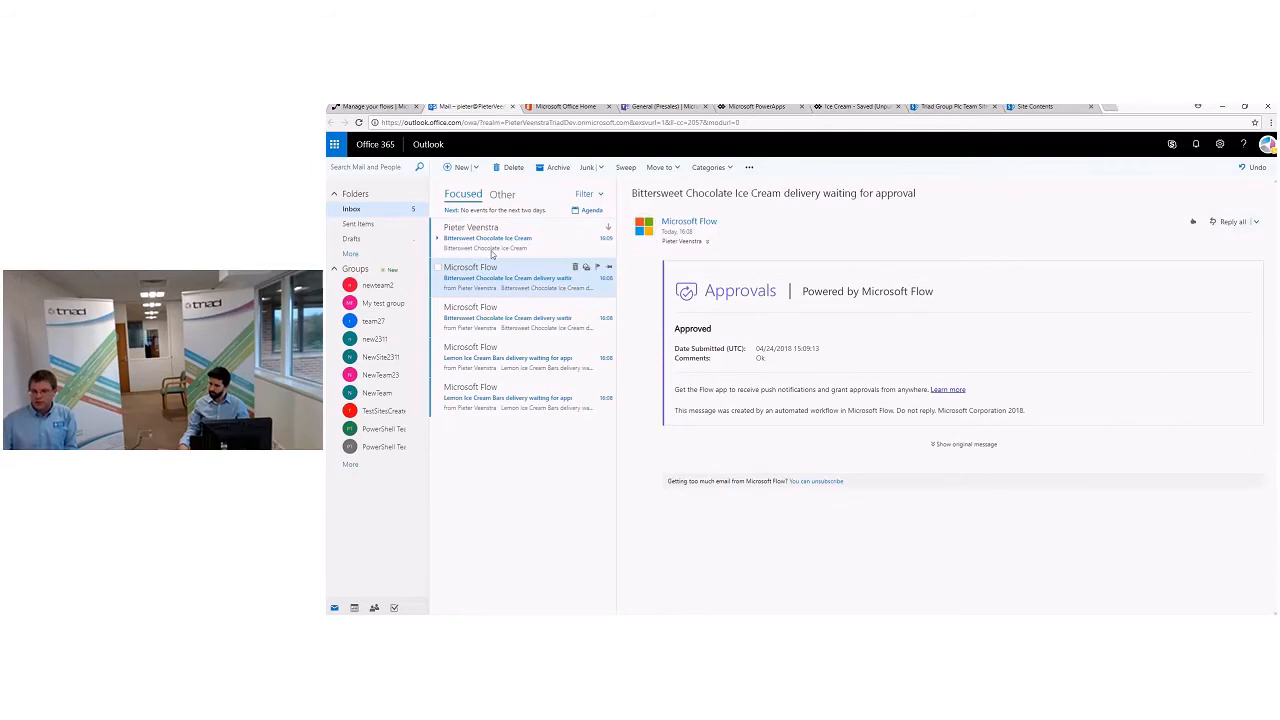
pyautogui.click(494, 250)
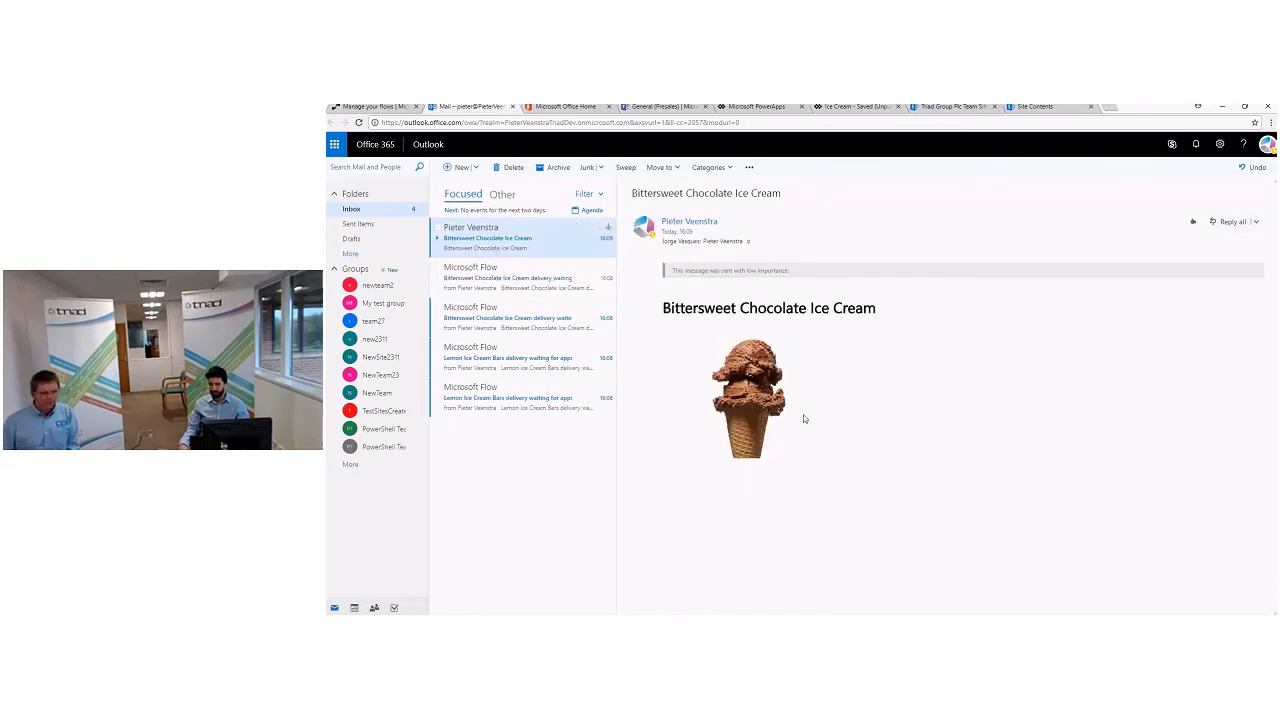
# - Reject the Lemon Ice Cream Bars delivery request with the reason "It is too cold!" and open the resulting rejection e-mail
pyautogui.click(488, 368)
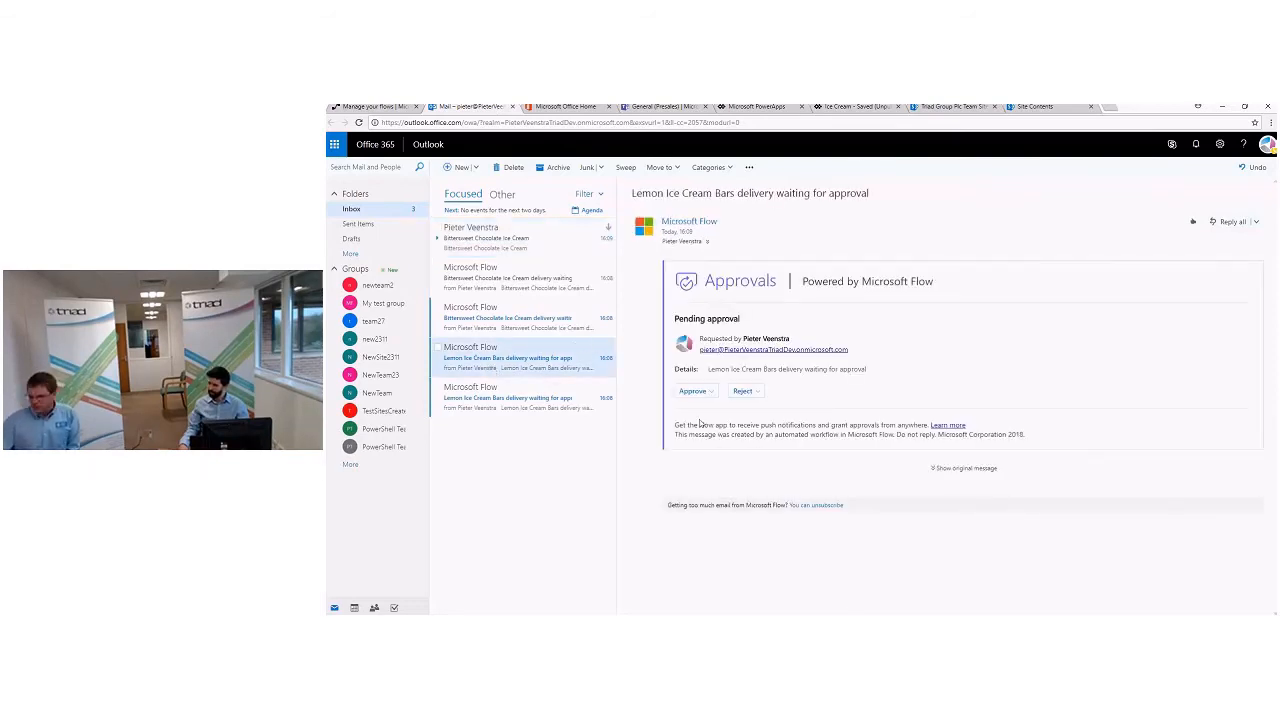
pyautogui.click(743, 391)
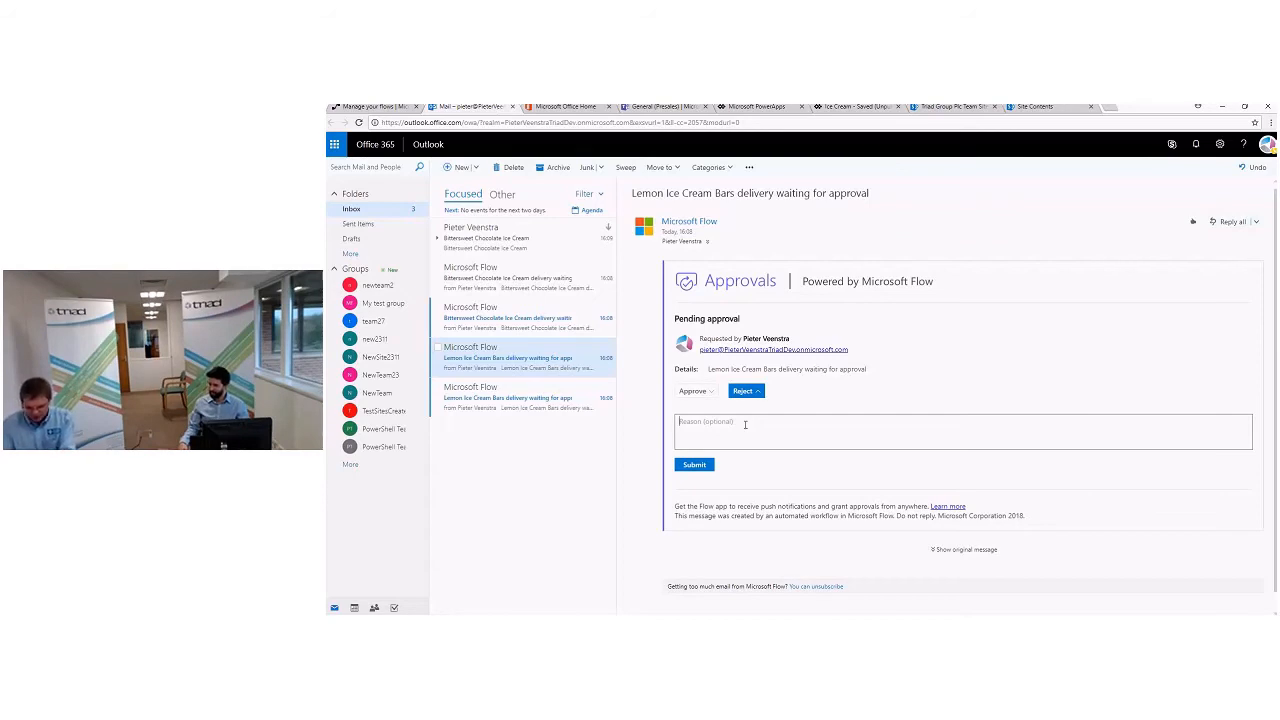
pyautogui.write('too')
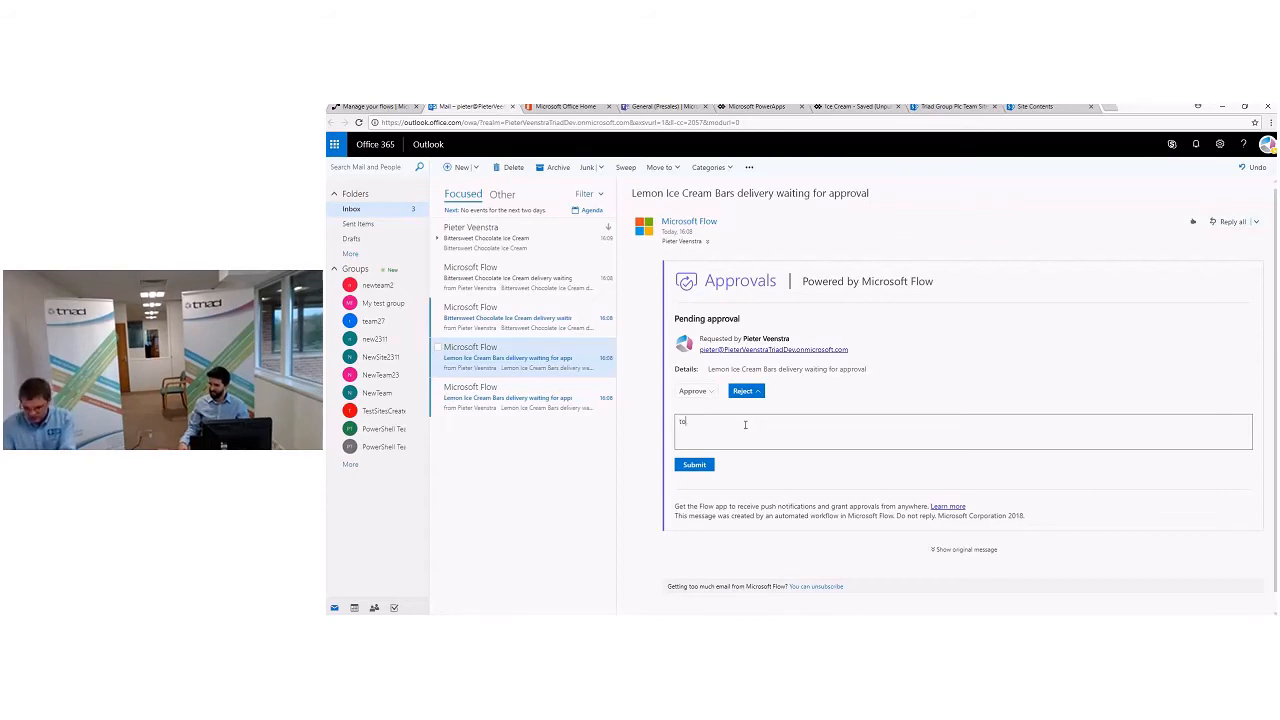
pyautogui.press('BackSpace')
pyautogui.press('BackSpace')
pyautogui.write('It is')
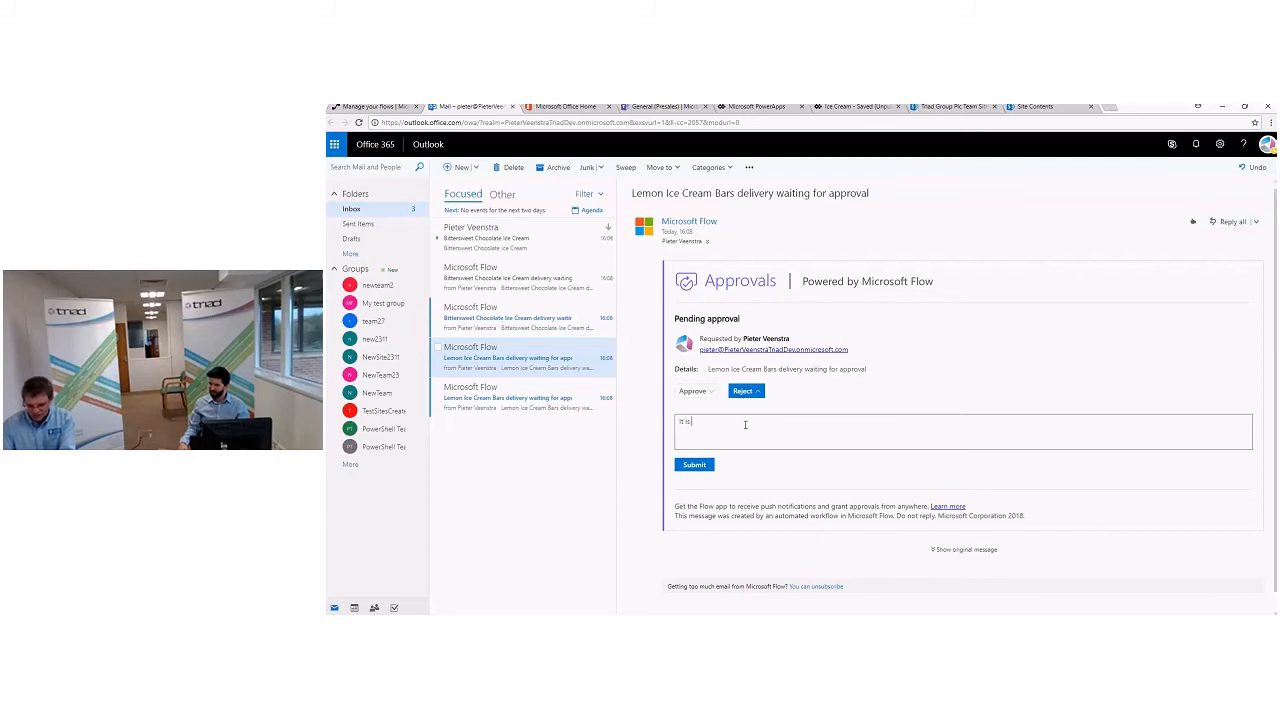
pyautogui.write(' too cold!')
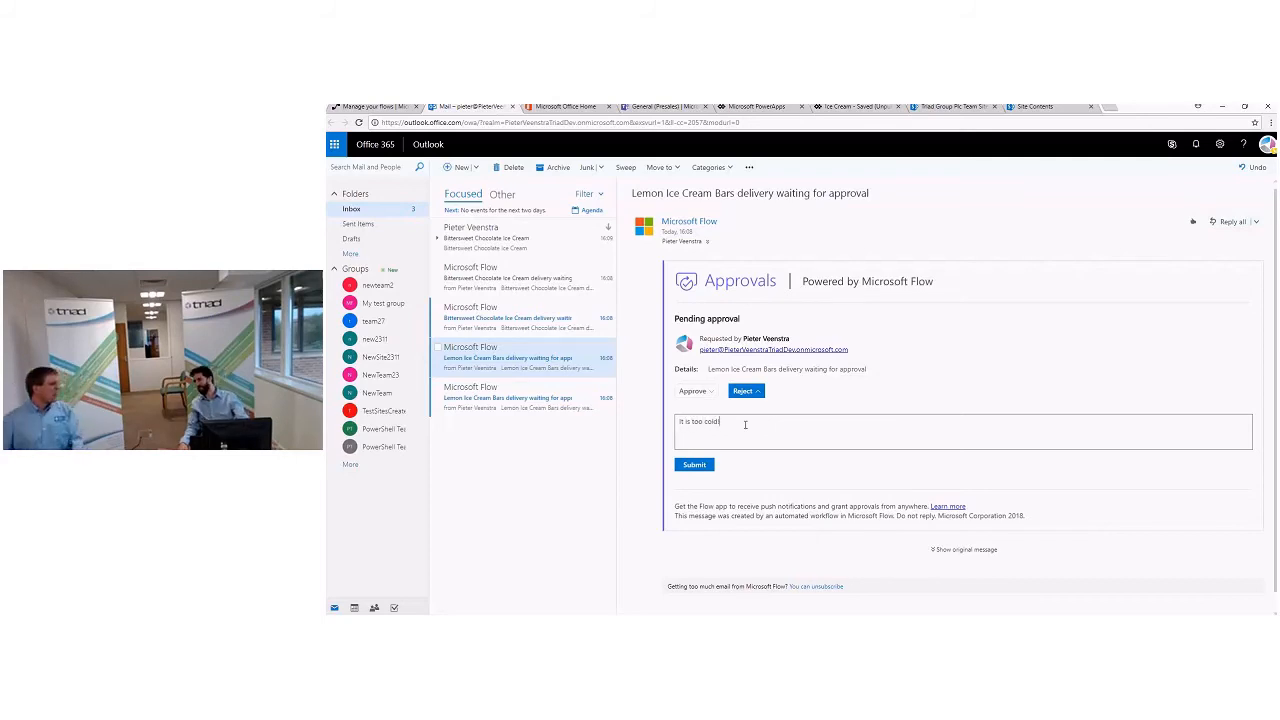
pyautogui.click(712, 463)
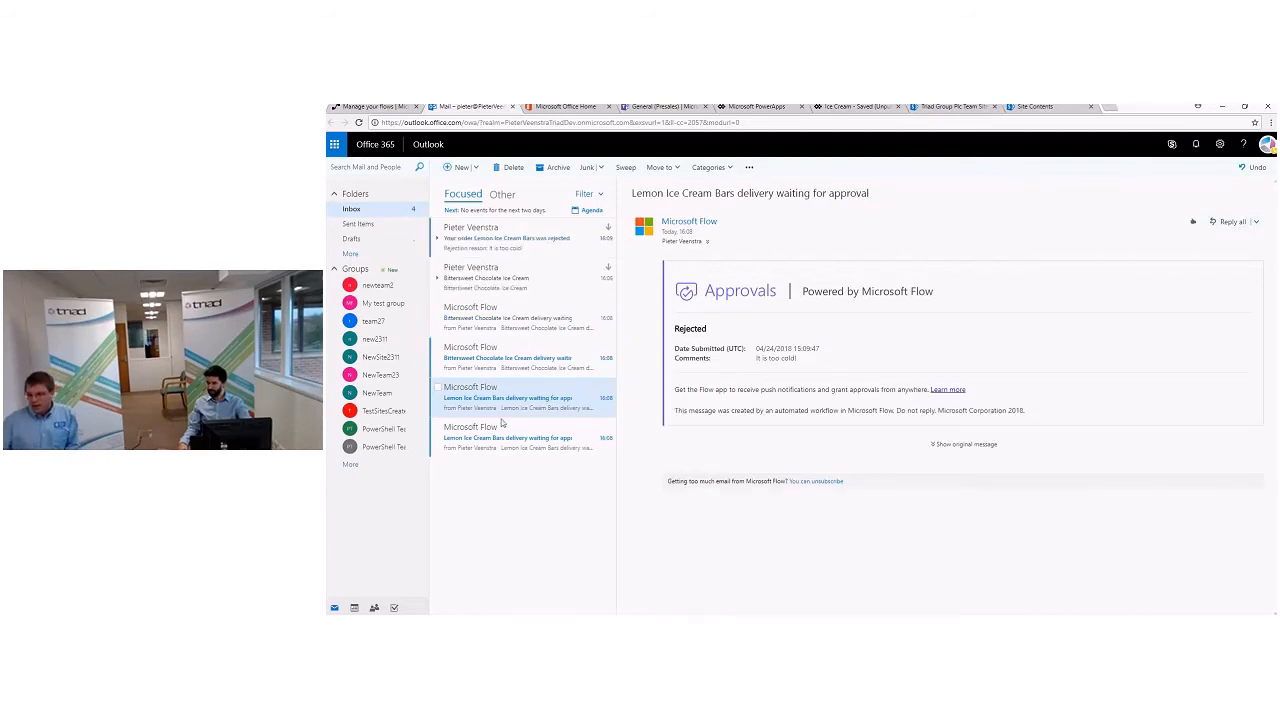
pyautogui.click(523, 250)
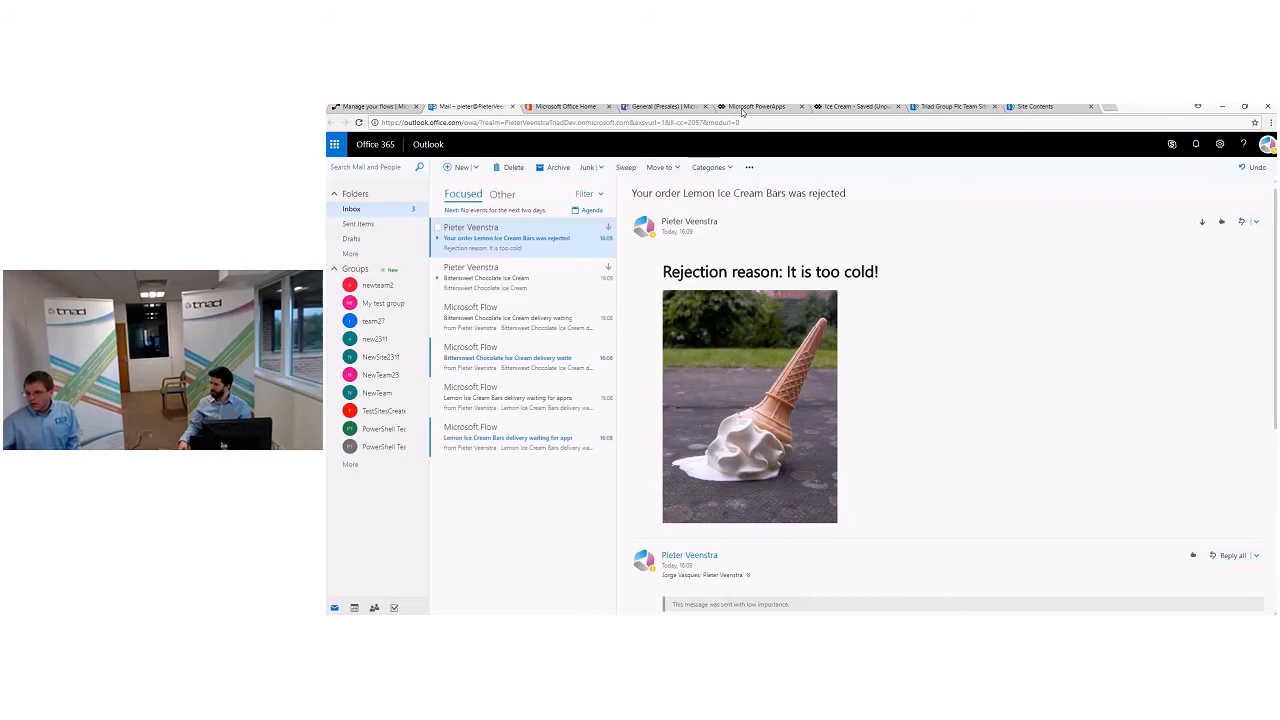
# - Switch to the Ice Cream app in the PowerApps editor and collapse BrowseScreen1, DetailScreen1, EditScreen1 and ScreenThankYou in the screen tree
pyautogui.click(742, 108)
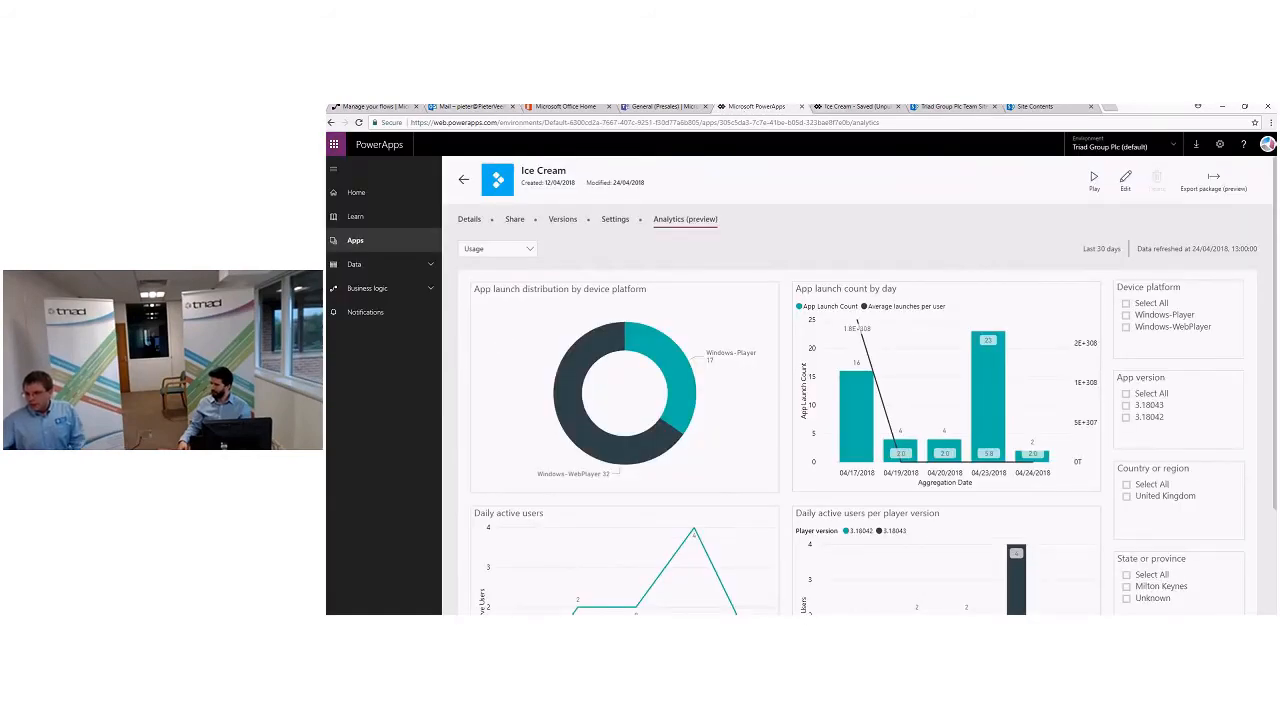
pyautogui.click(830, 107)
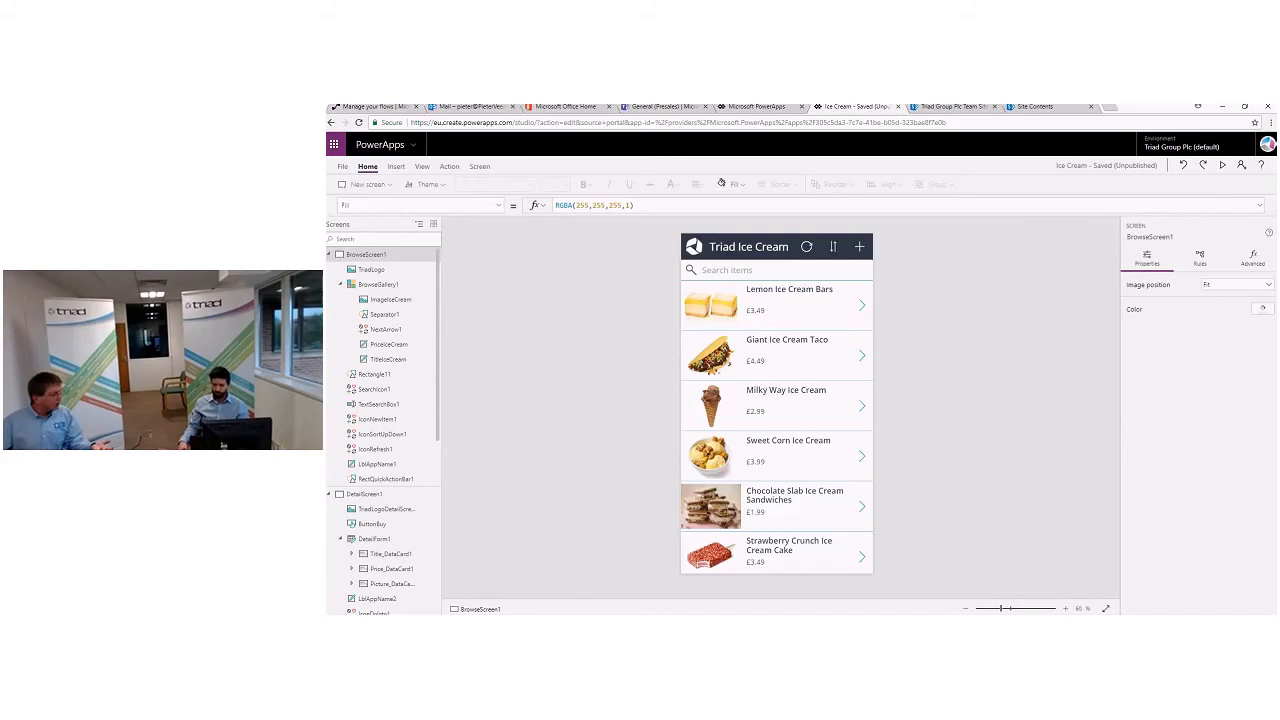
pyautogui.click(328, 254)
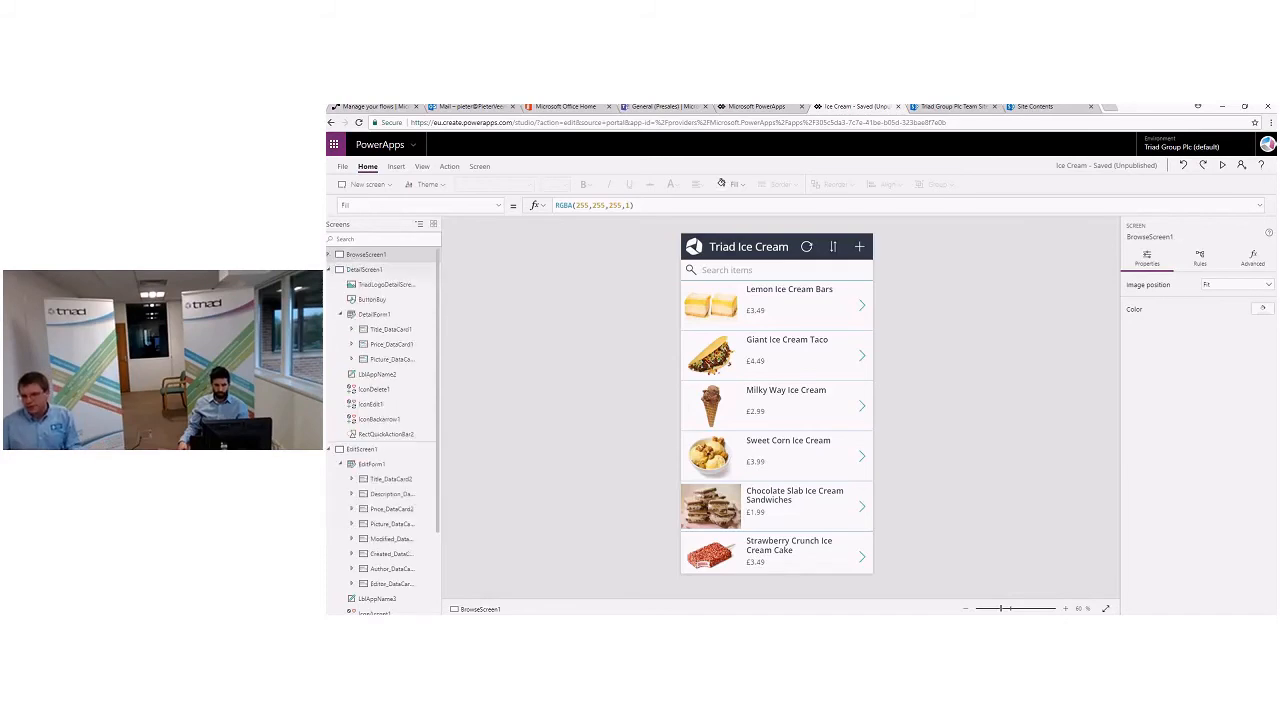
pyautogui.click(328, 269)
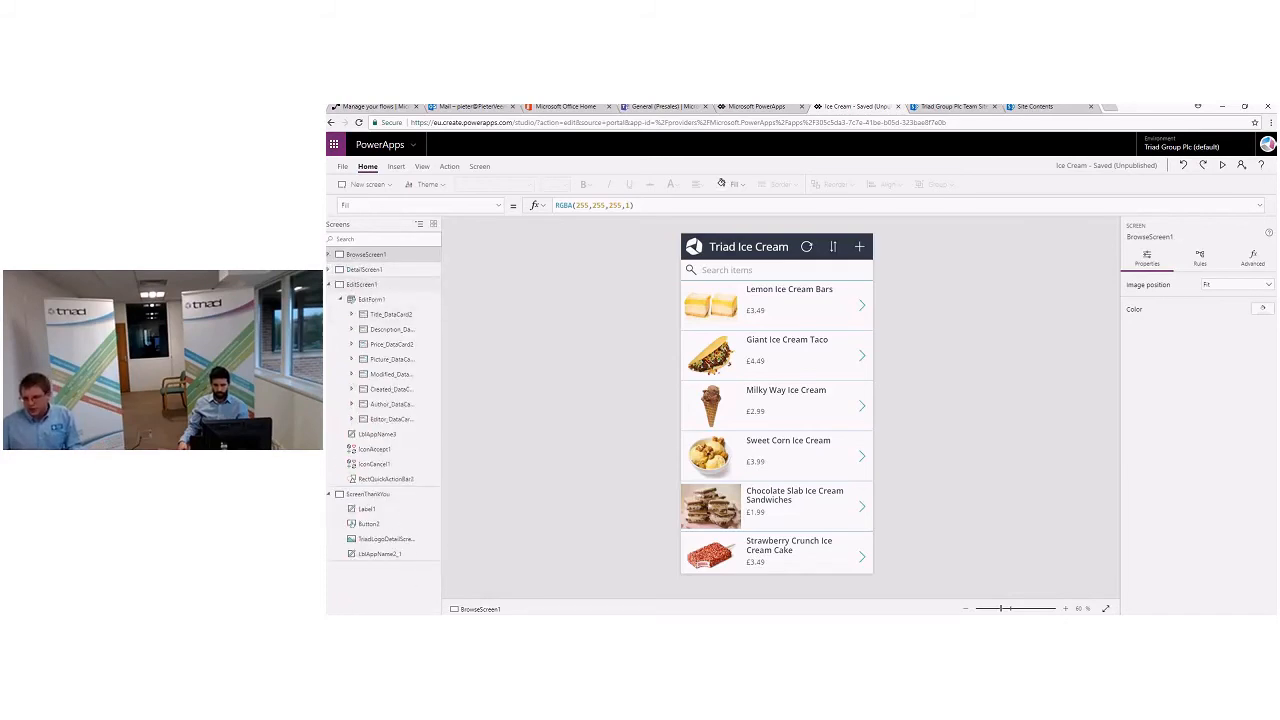
pyautogui.click(328, 284)
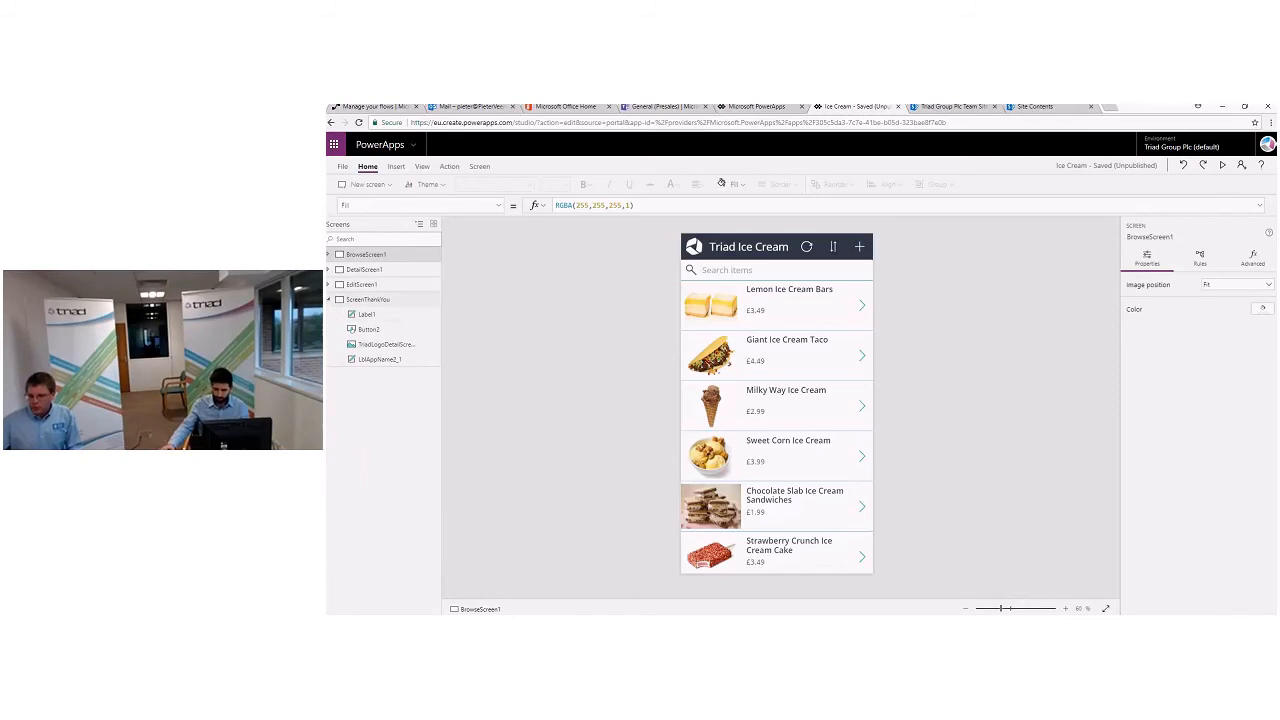
pyautogui.click(328, 299)
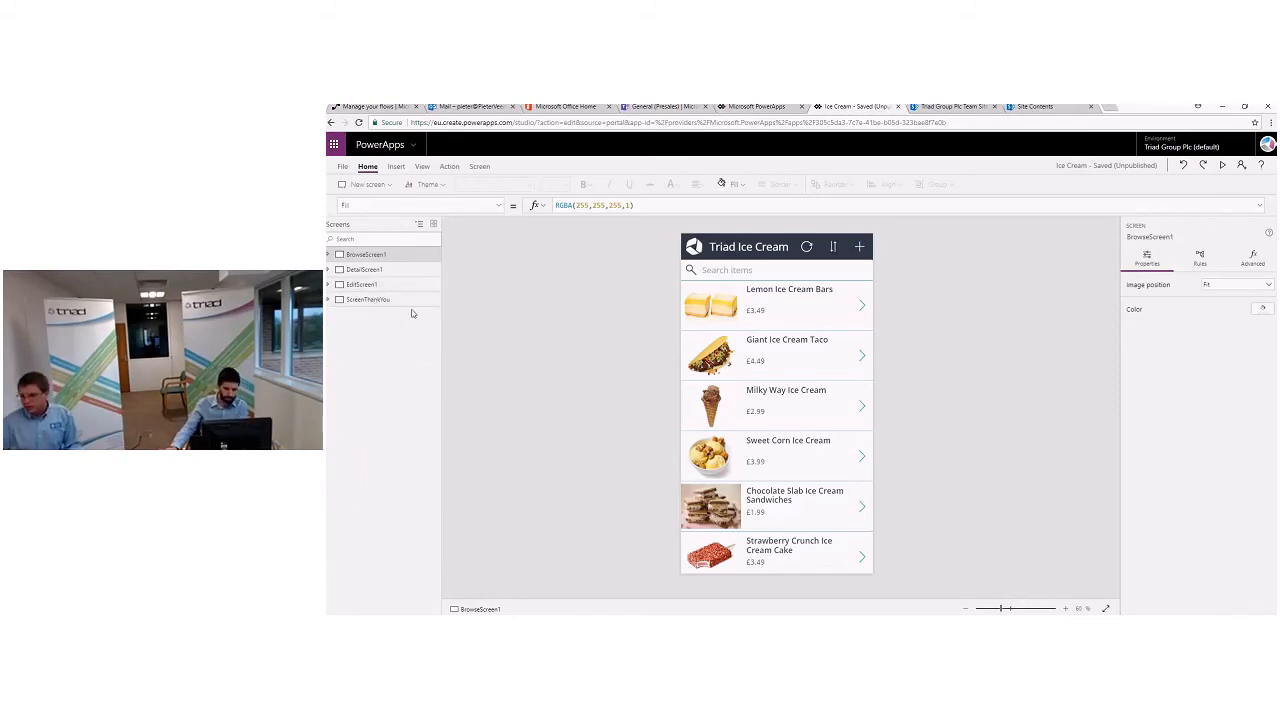
# - On DetailScreen1, examine the full OnSelect formula of the Buy This Ice Cream button, highlighting its flow Run call
pyautogui.click(364, 270)
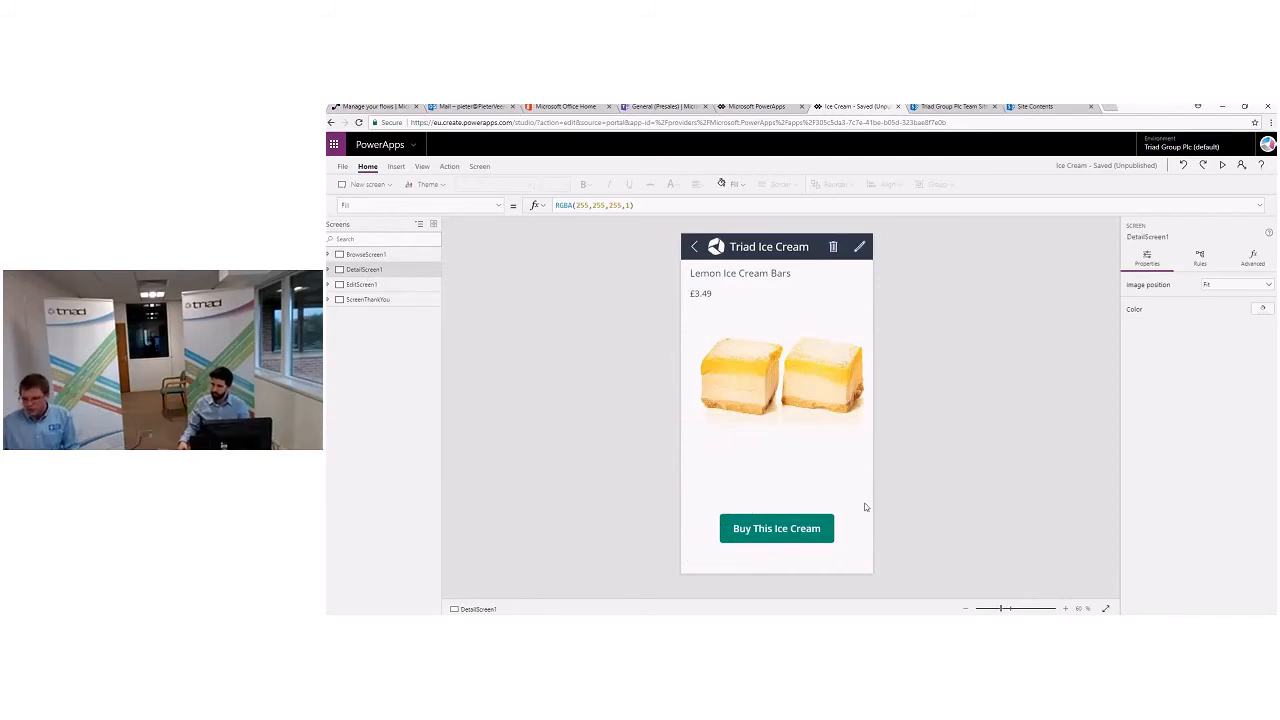
pyautogui.click(797, 530)
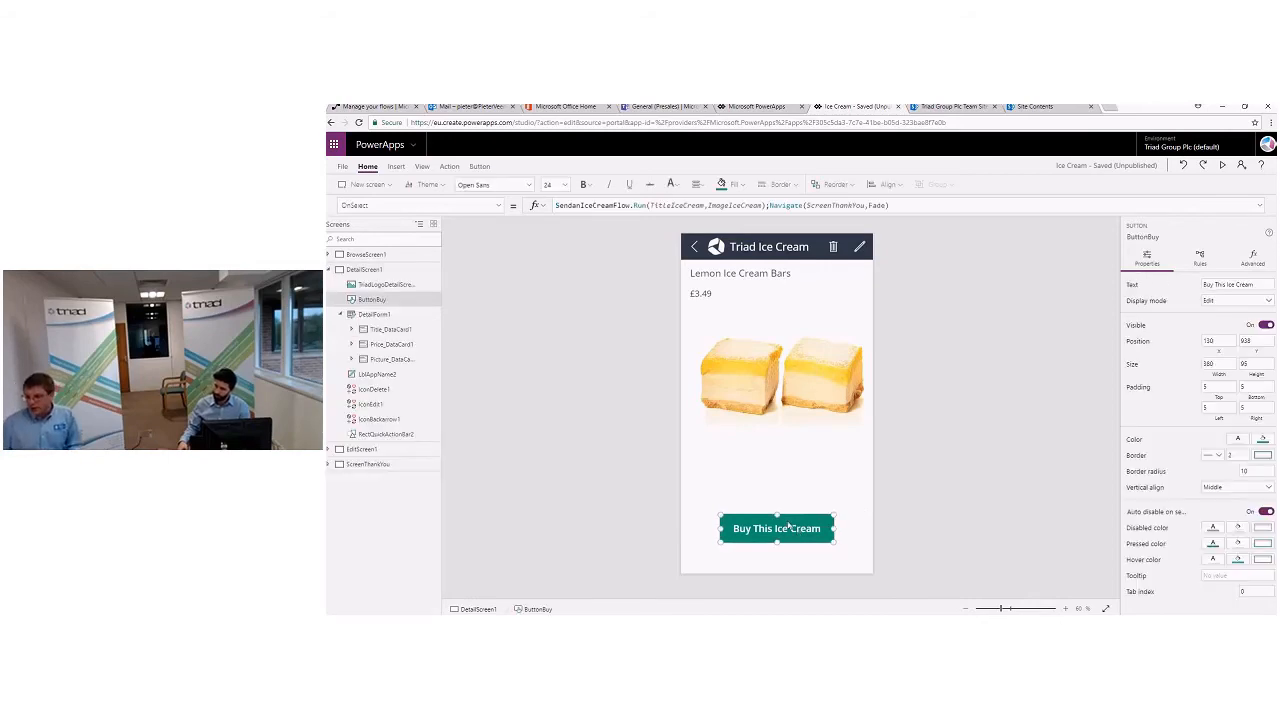
pyautogui.click(896, 206)
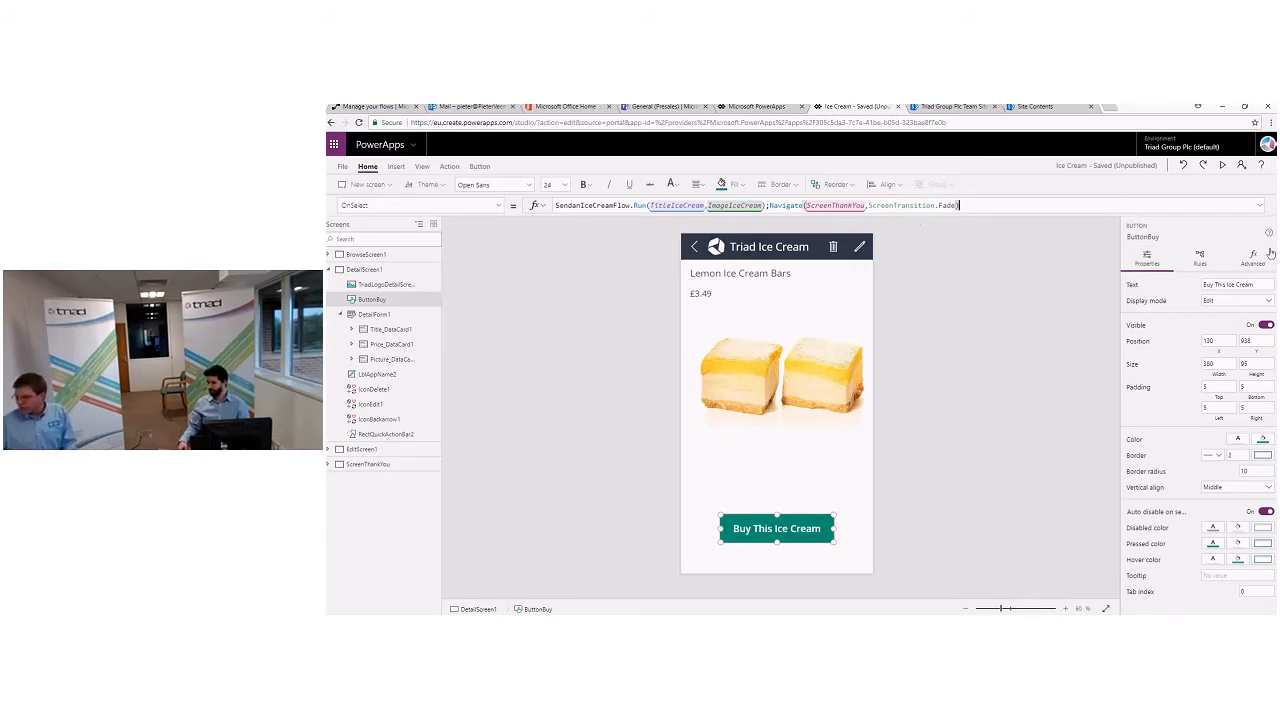
pyautogui.click(1261, 207)
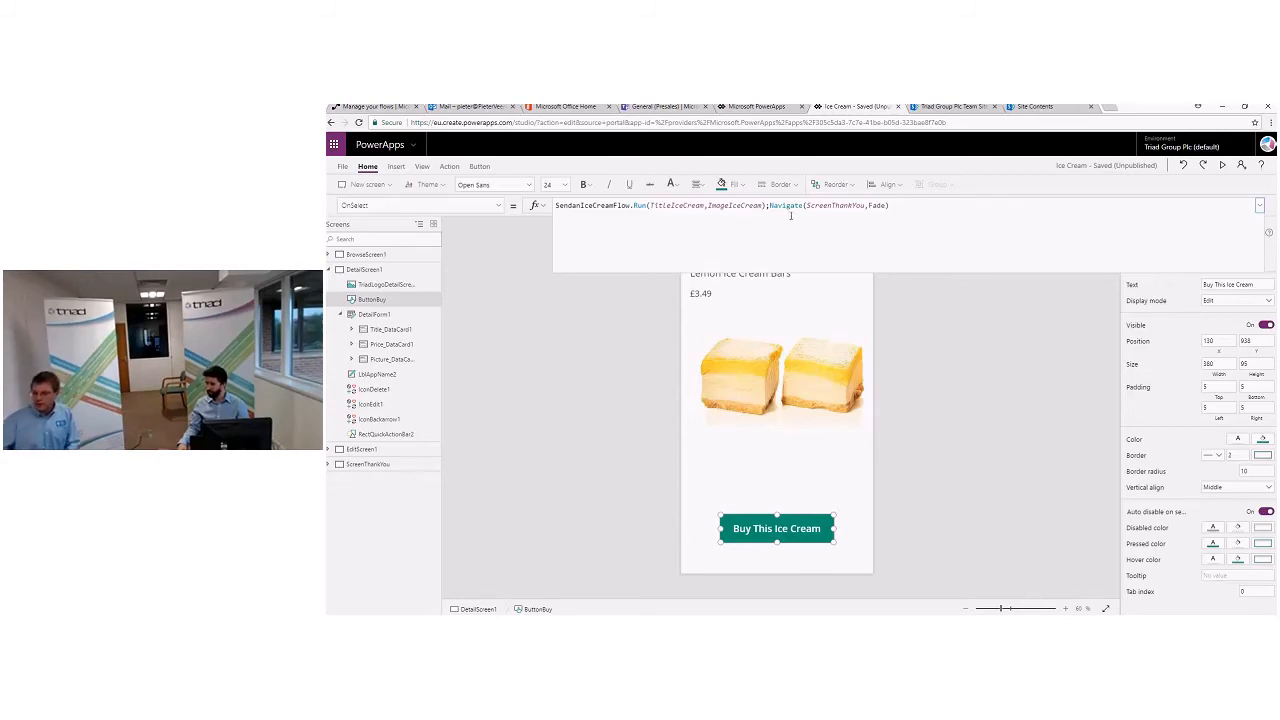
pyautogui.moveTo(603, 205); pyautogui.dragTo(766, 206)
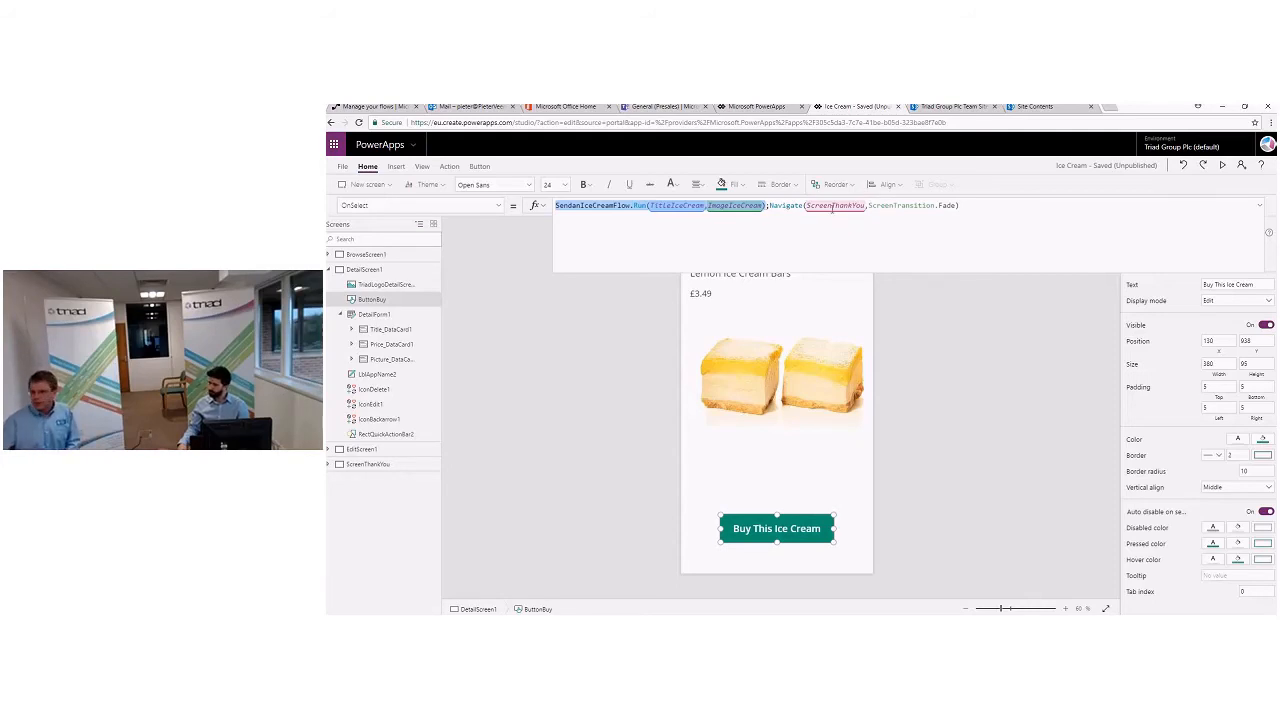
# - Shrink the expanded formula bar to one line and reselect the Buy This Ice Cream button
pyautogui.click(786, 534)
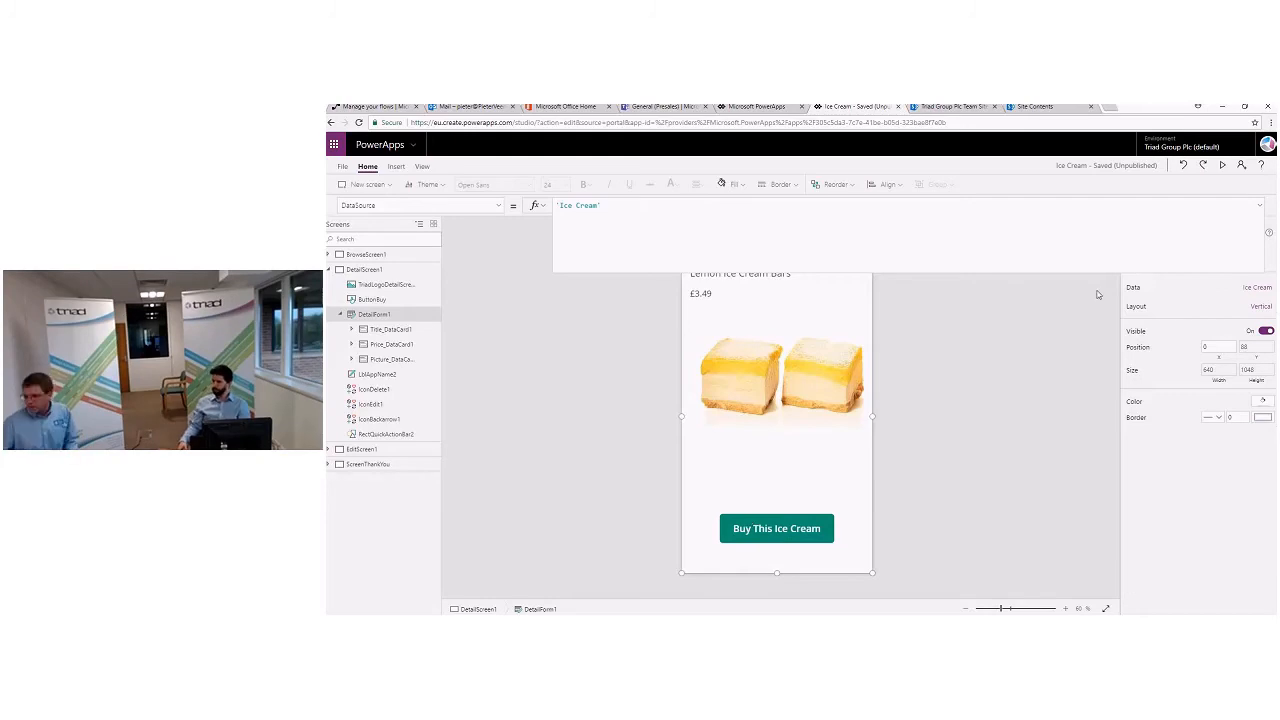
pyautogui.moveTo(1073, 276); pyautogui.dragTo(1086, 214)
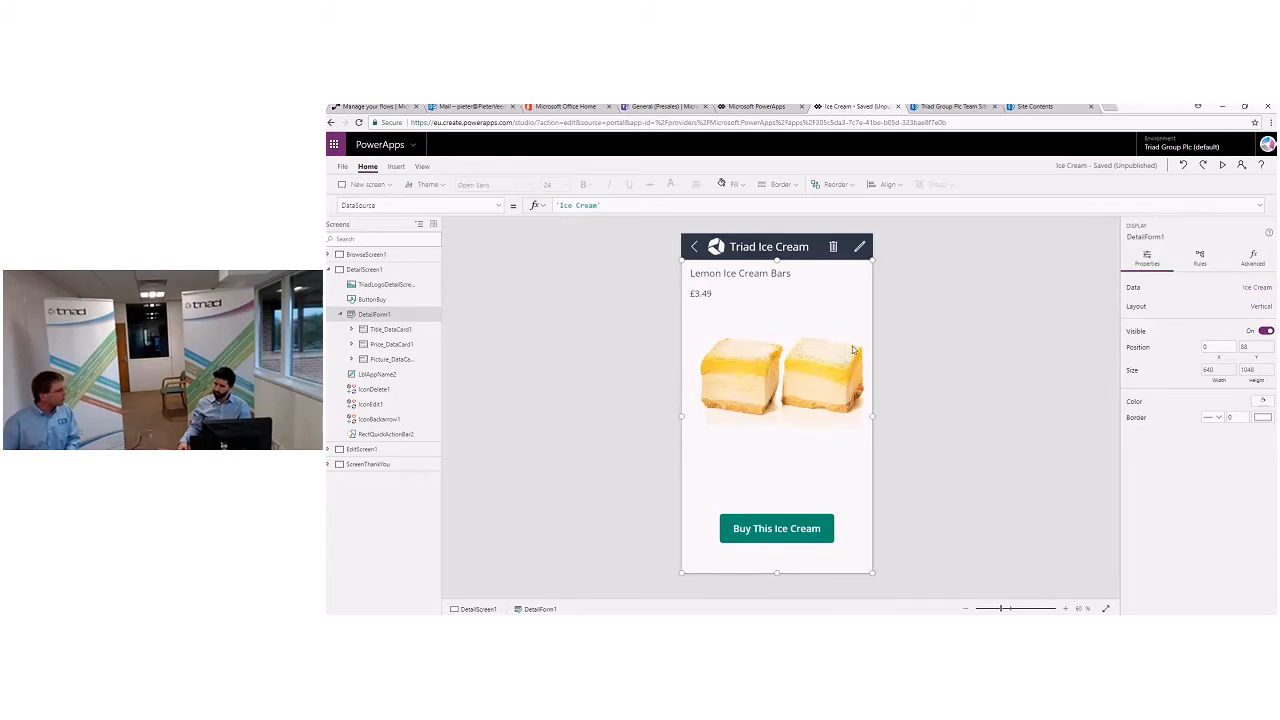
pyautogui.click(767, 531)
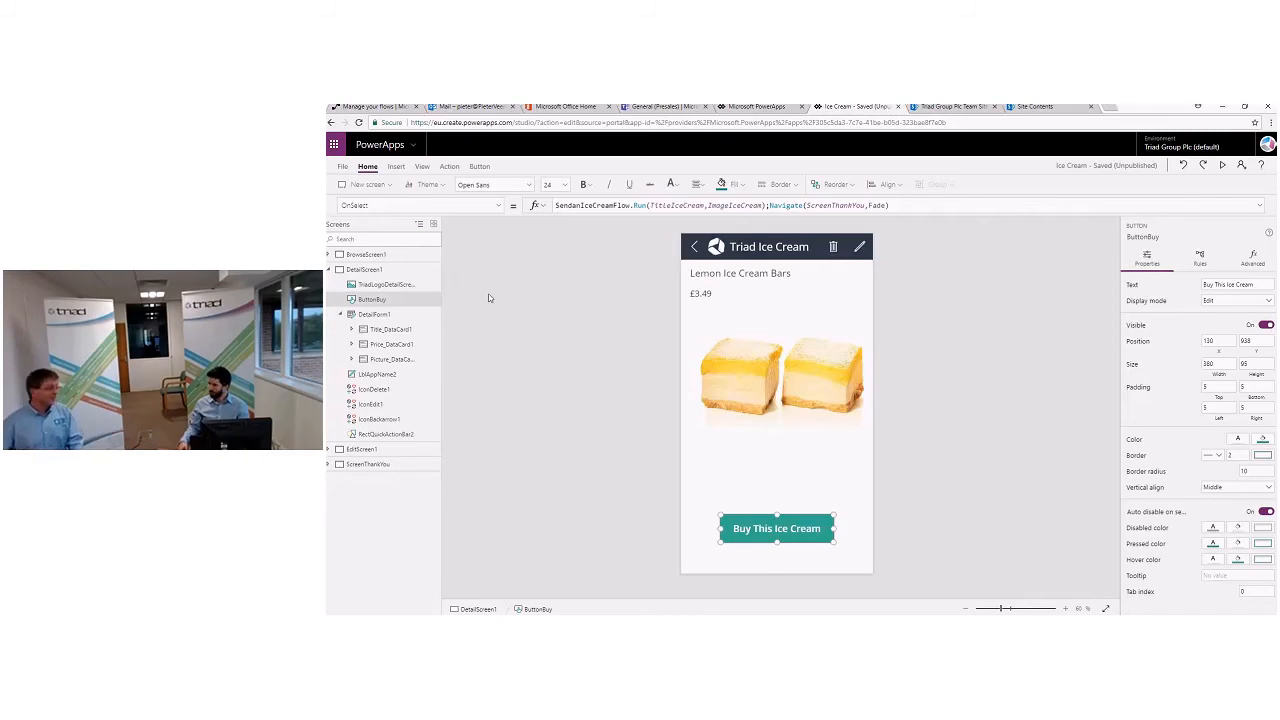
# - Switch to Microsoft Flow and display the team flows
pyautogui.click(357, 109)
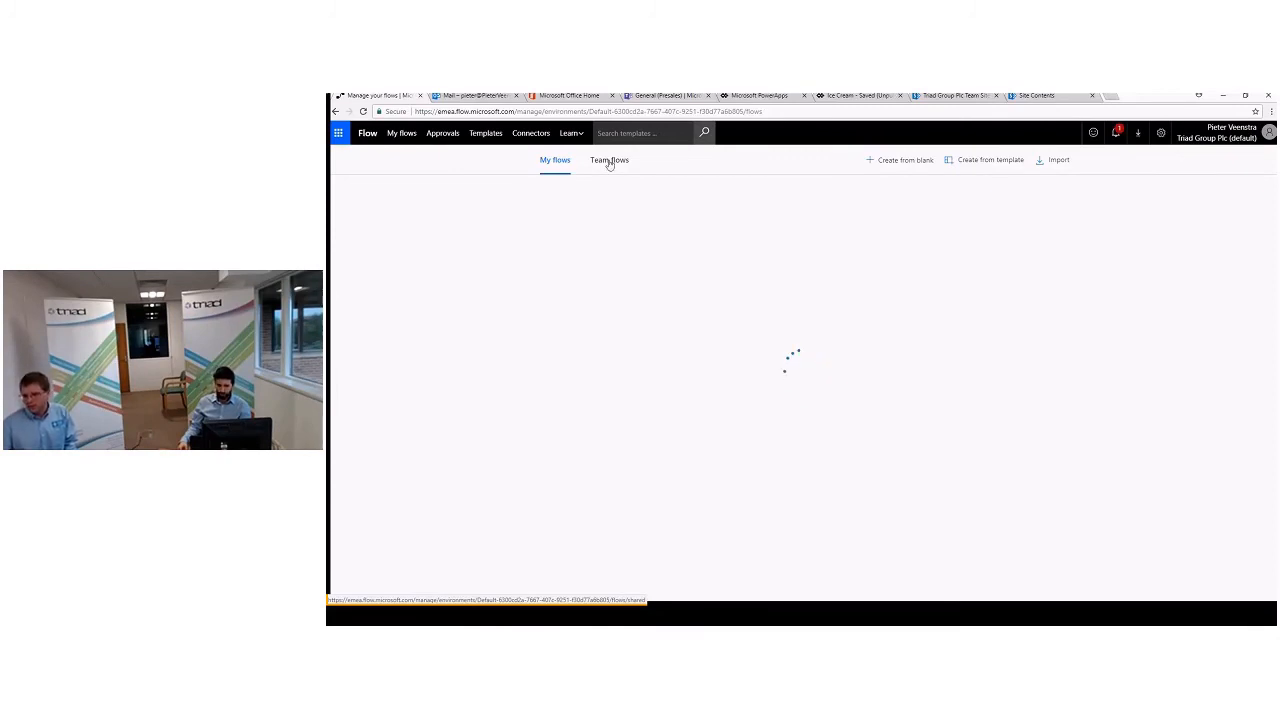
pyautogui.click(609, 161)
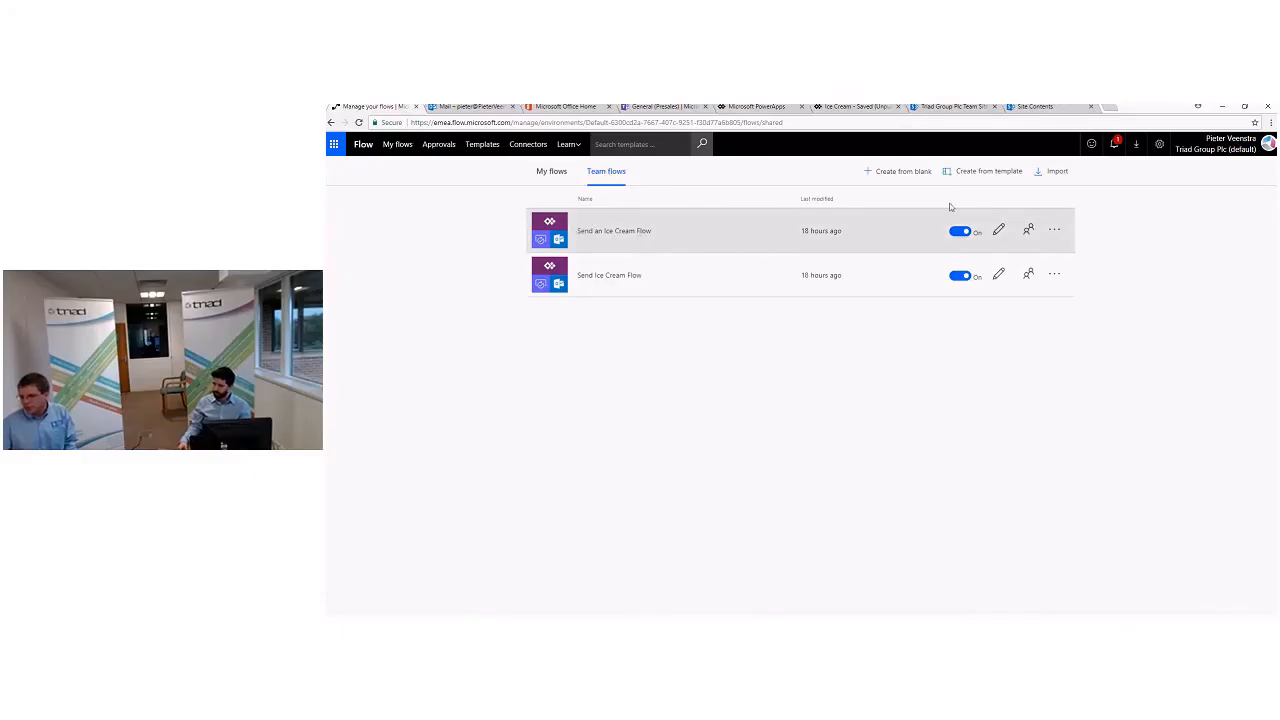
# - Open the Send an Ice Cream Flow for editing and examine its Start an approval action and order approval condition with the e-mail branches
pyautogui.click(998, 230)
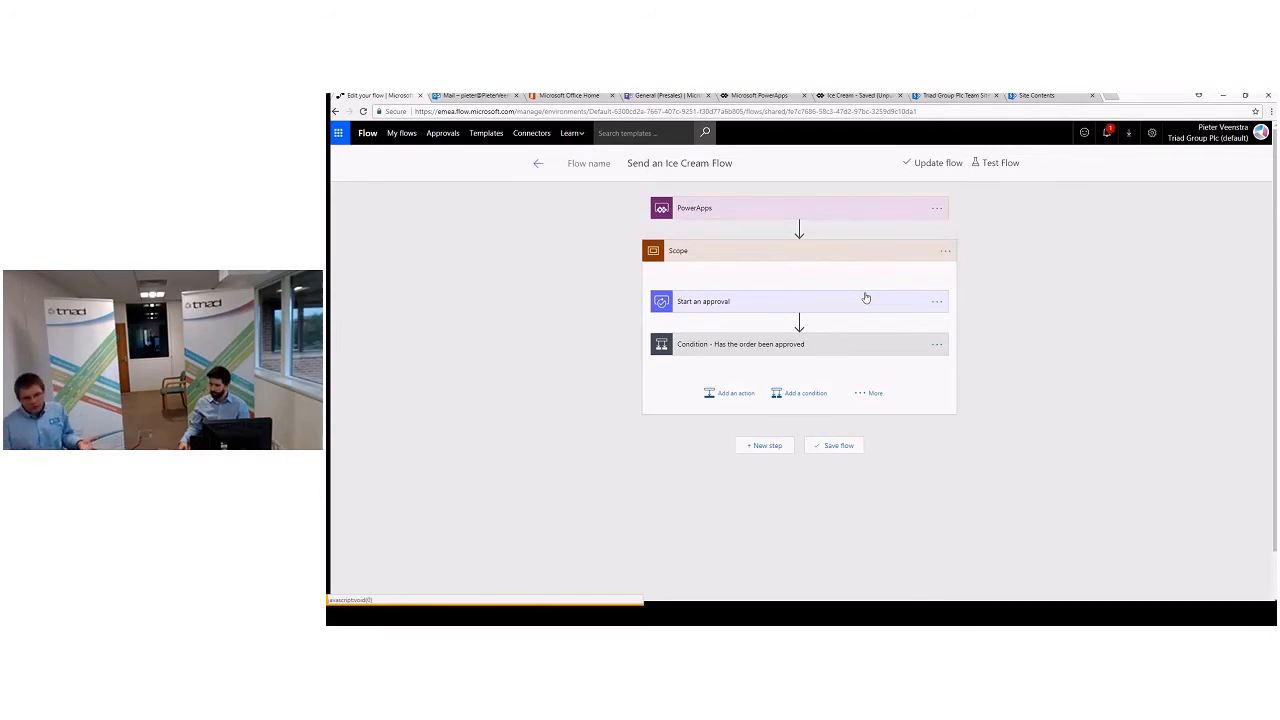
pyautogui.click(866, 298)
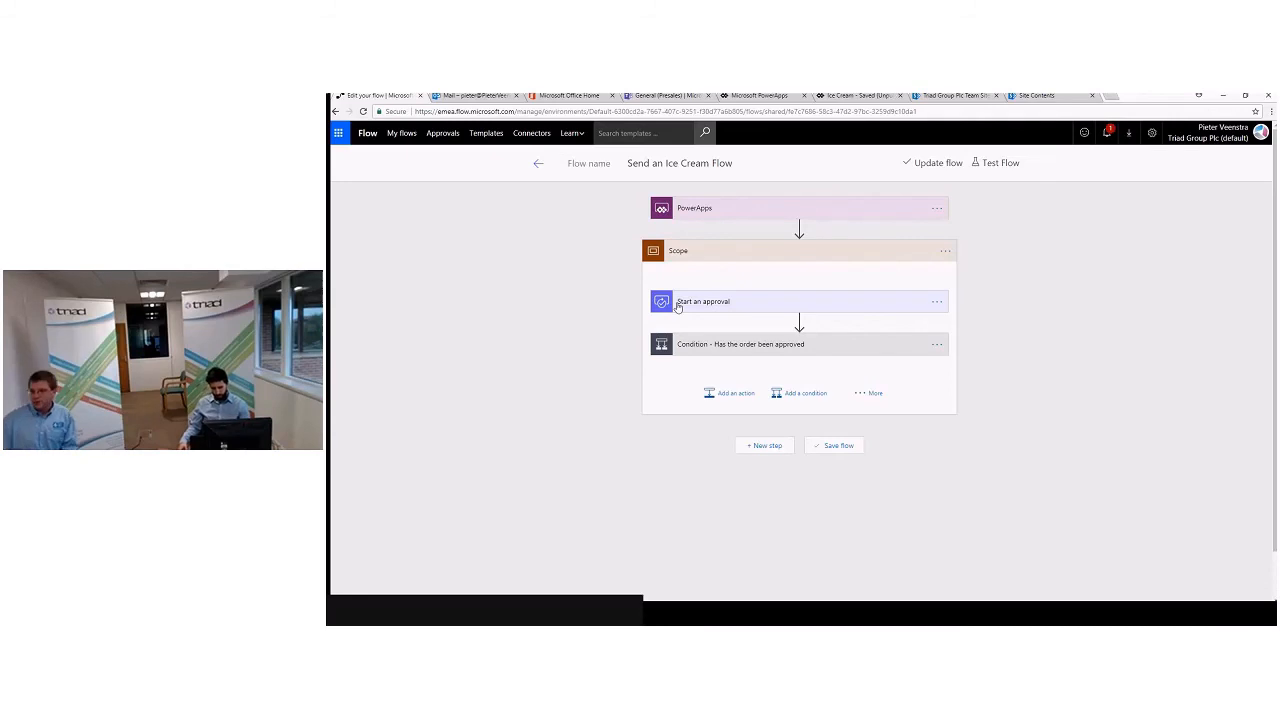
pyautogui.click(677, 307)
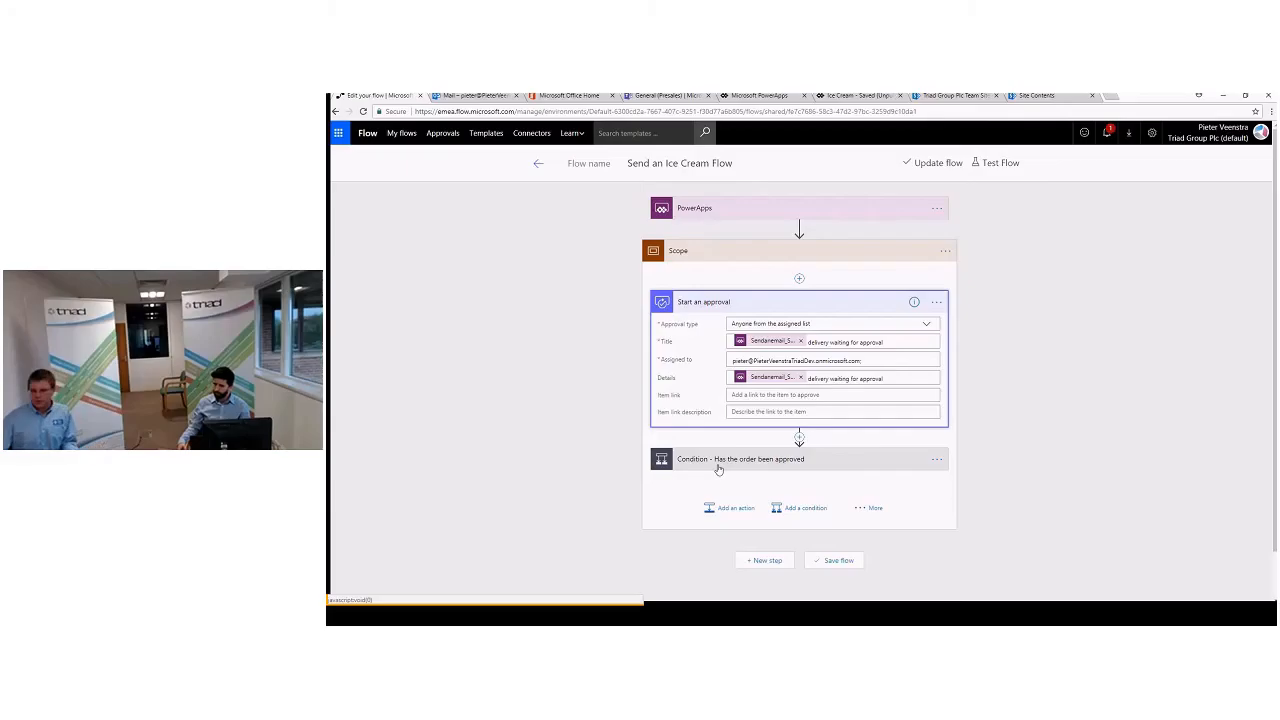
pyautogui.click(722, 473)
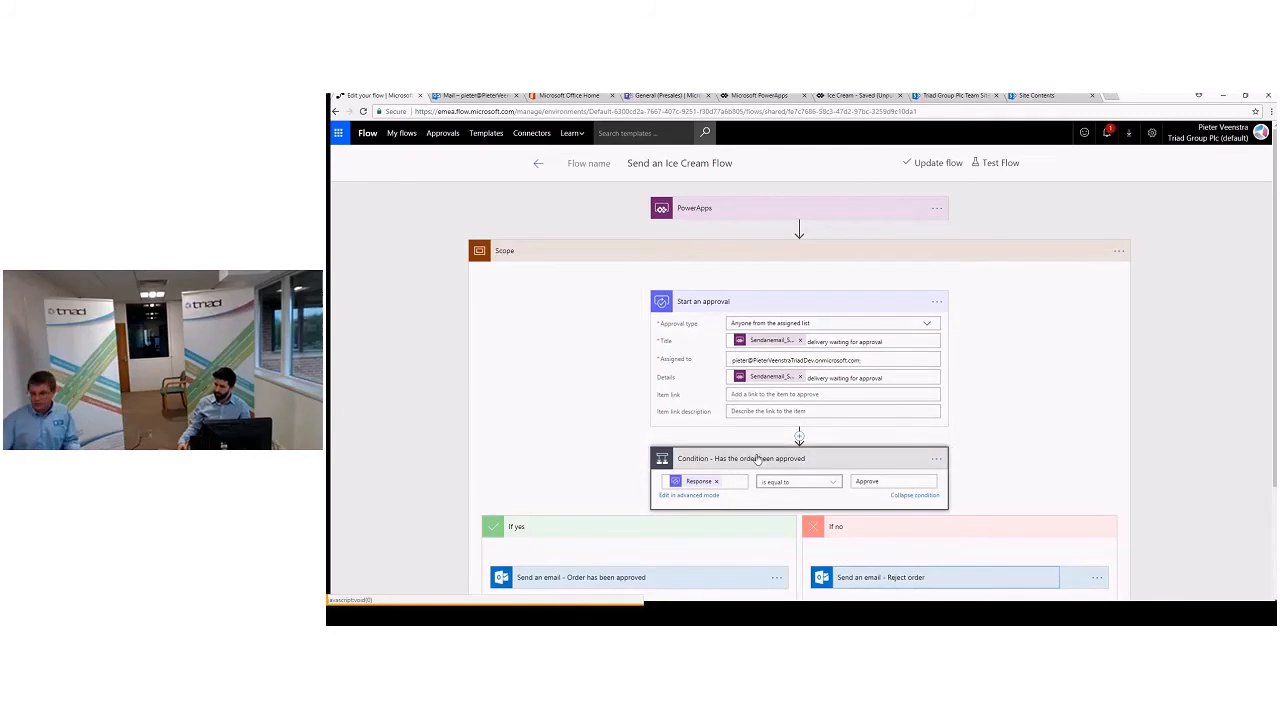
pyautogui.scroll(-1, 799, 435)
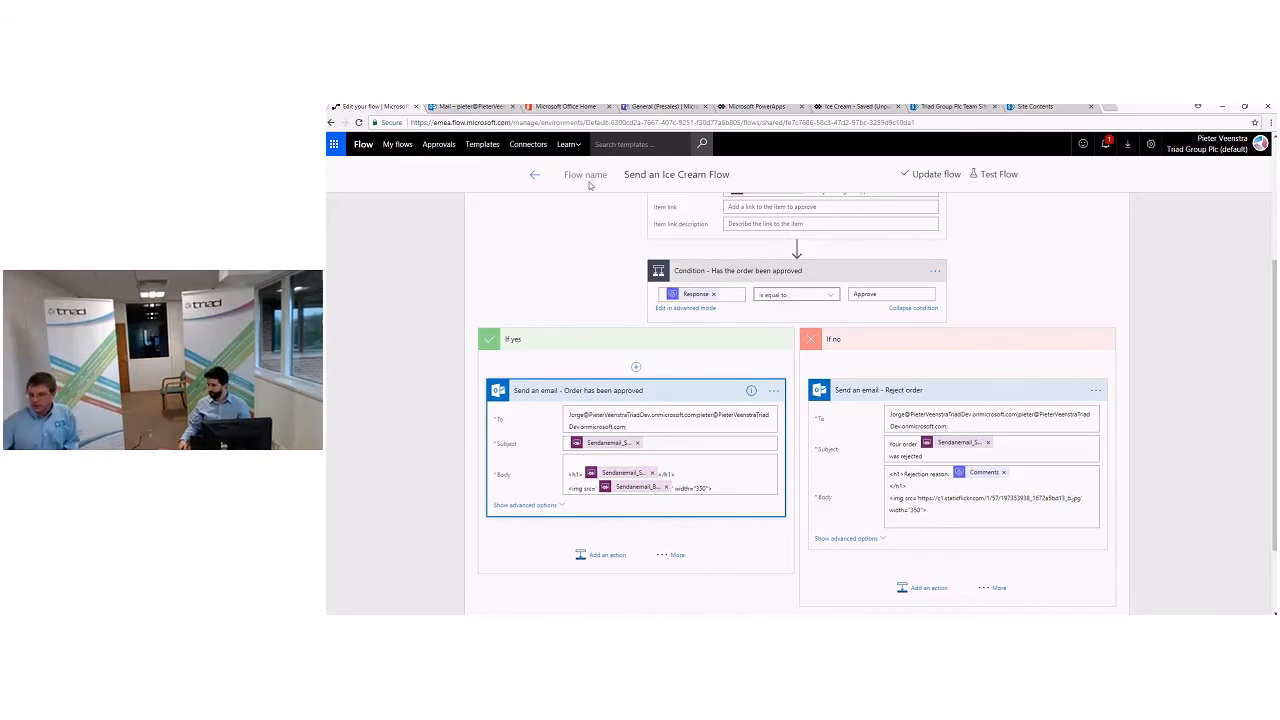
# - Leave the flow editor without saving and open the most recent run of the Send an Ice Cream Flow
pyautogui.click(534, 175)
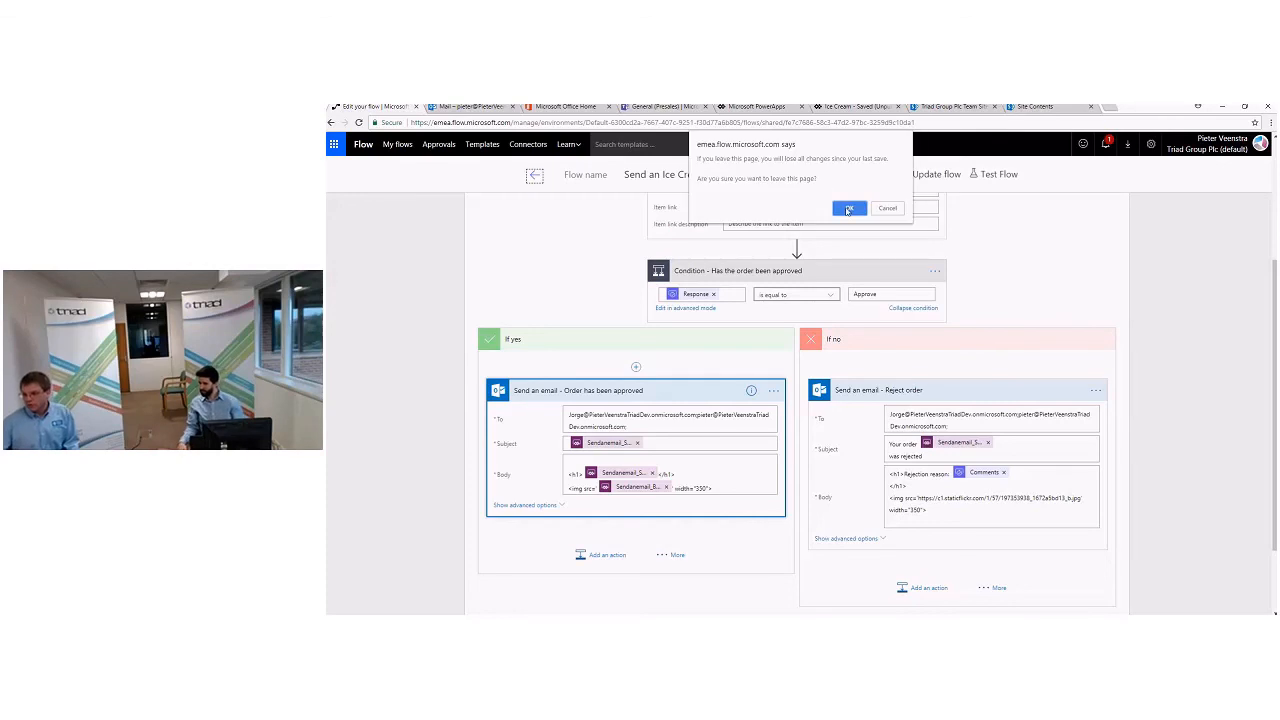
pyautogui.click(848, 209)
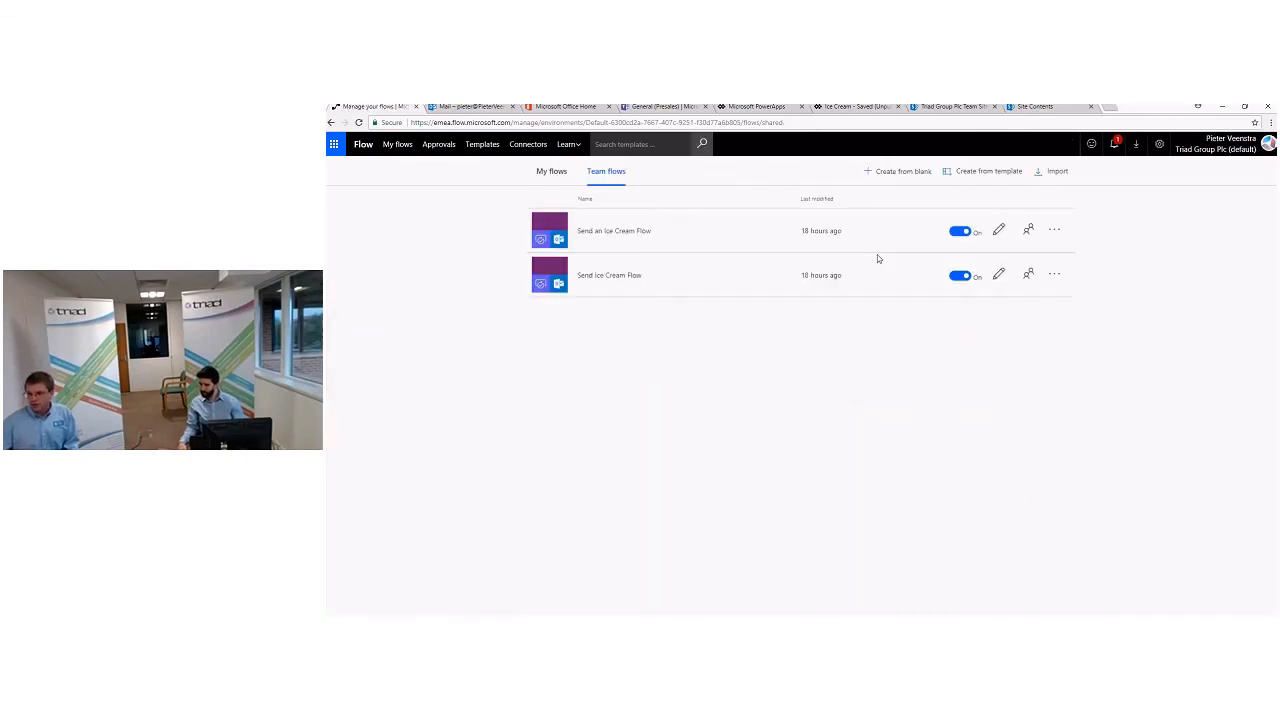
pyautogui.click(833, 254)
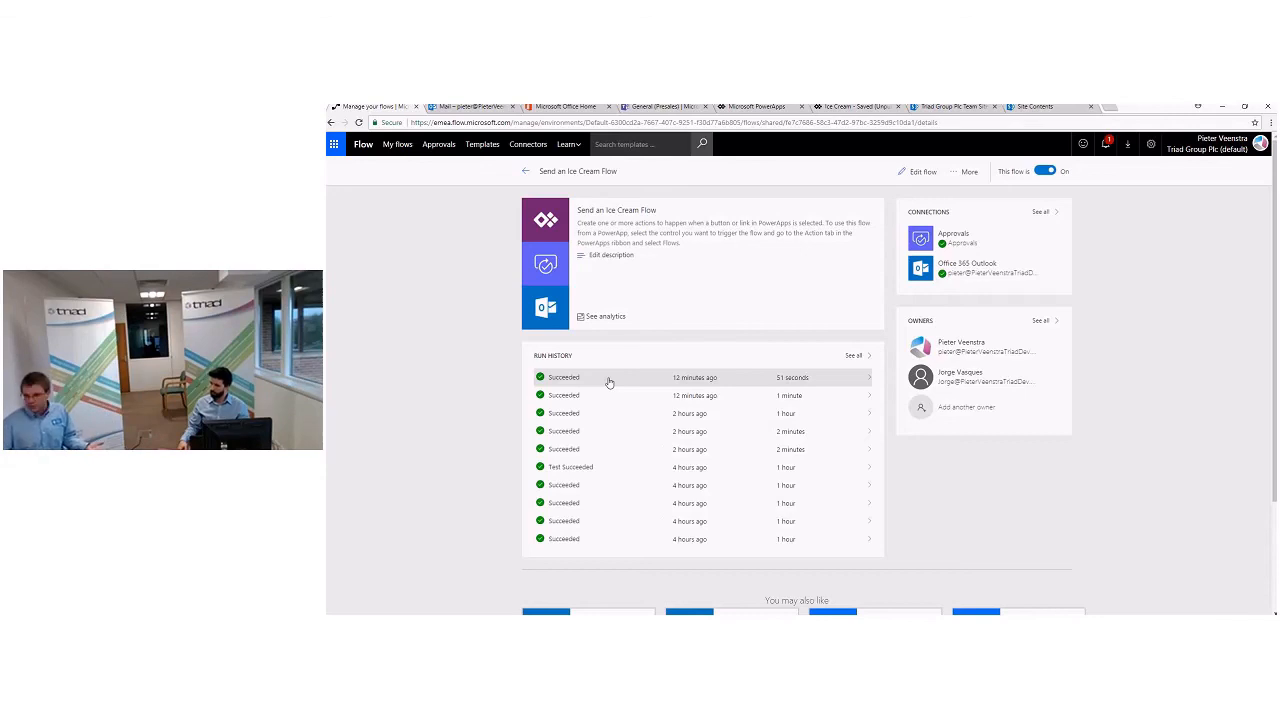
pyautogui.click(608, 382)
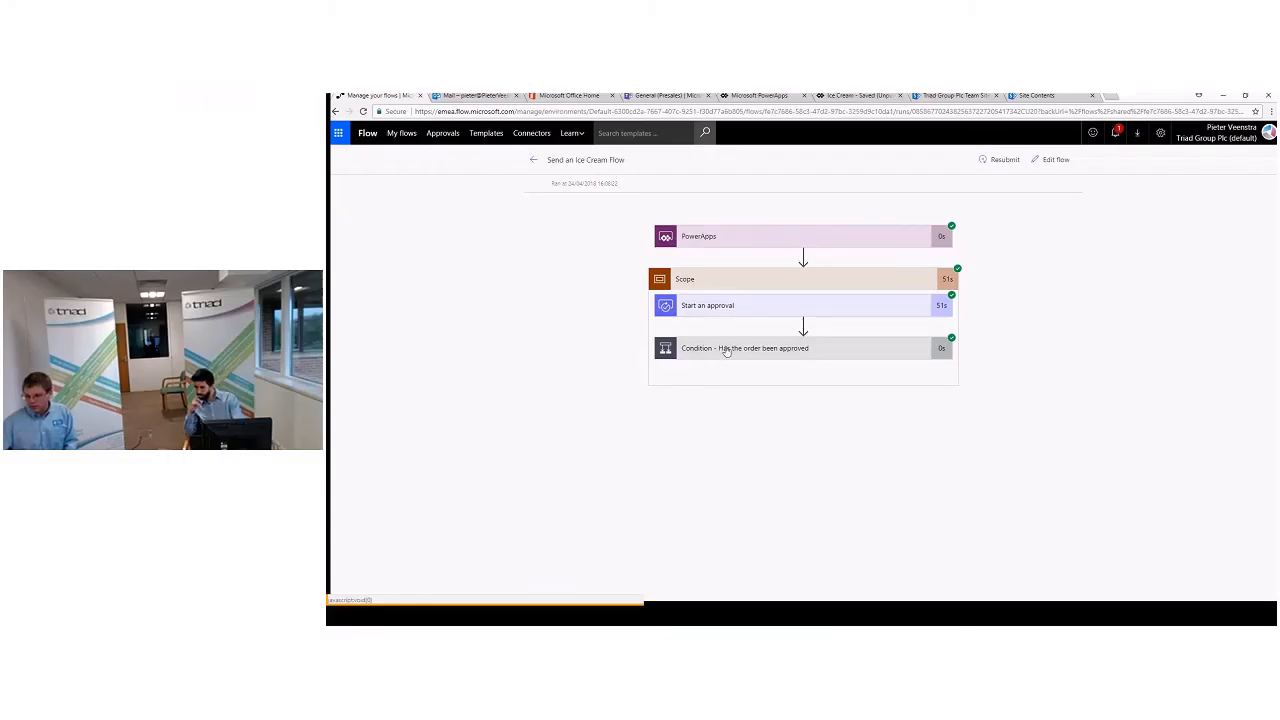
# - Expand the order approval condition and the PowerApps trigger in the run, and examine the trigger's inputs and outputs
pyautogui.click(706, 347)
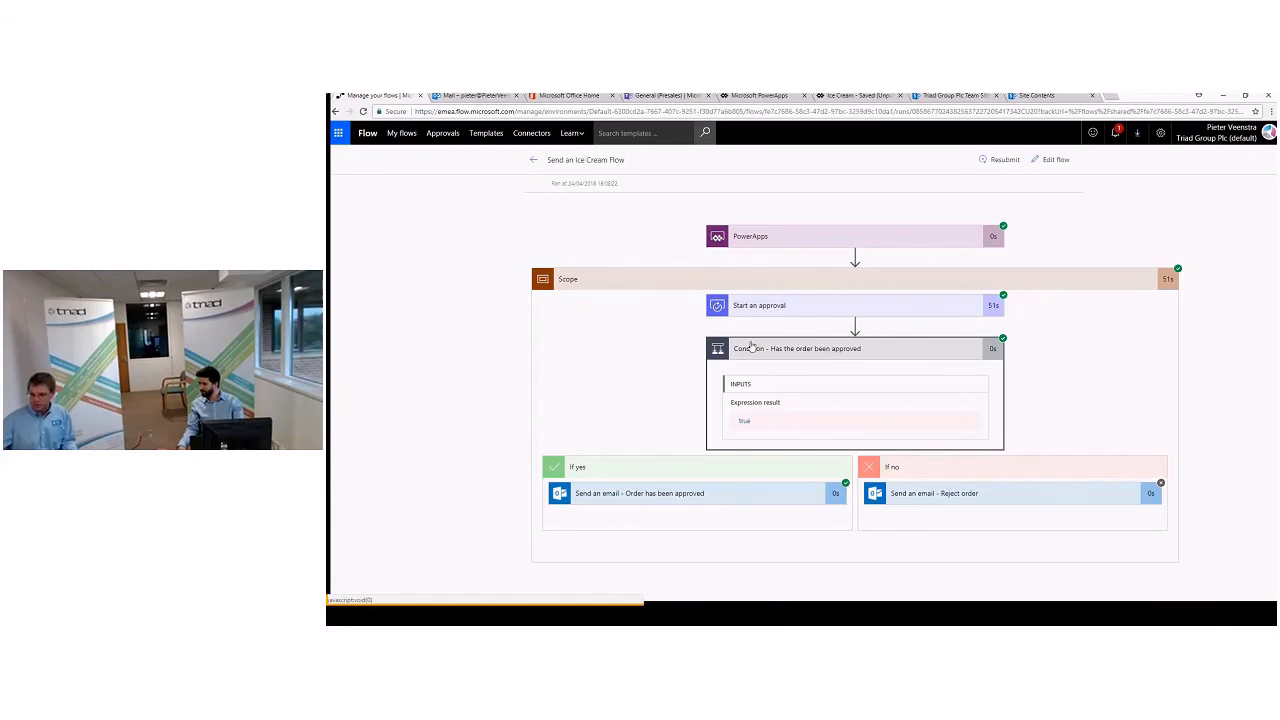
pyautogui.click(769, 249)
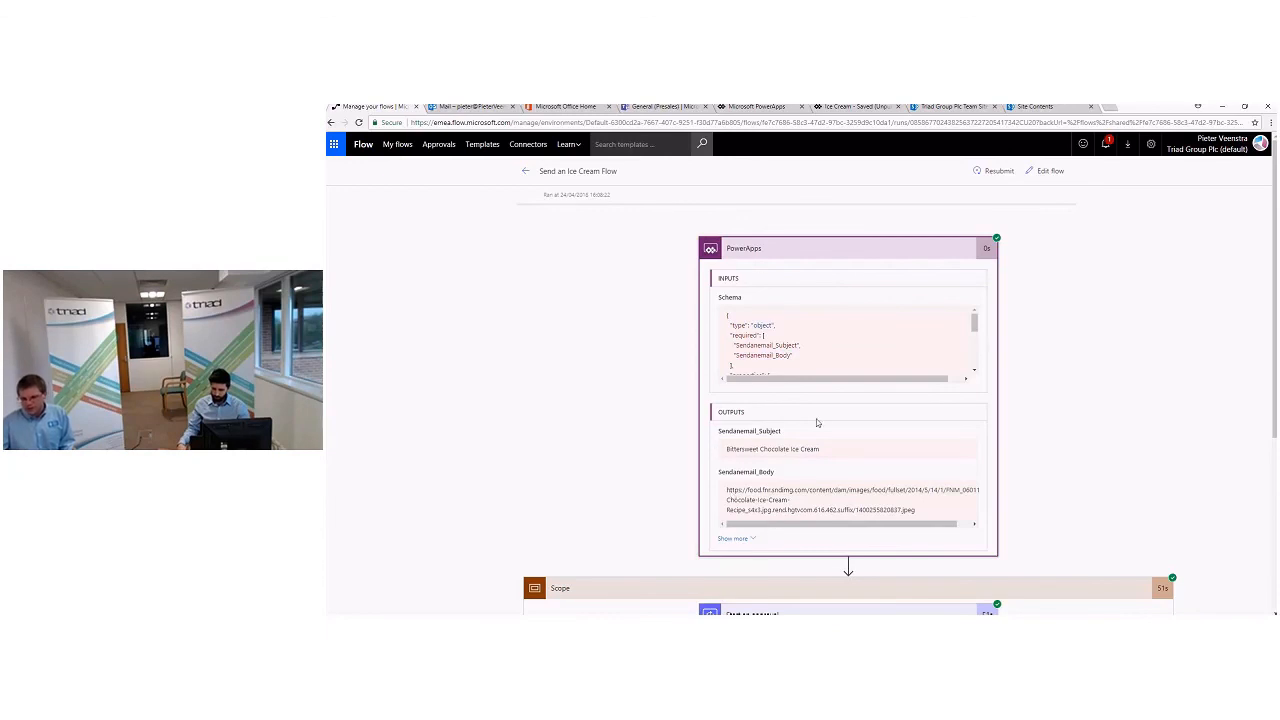
pyautogui.scroll(-1, 816, 422)
pyautogui.scroll(-5, 860, 250)
pyautogui.scroll(-1, 822, 298)
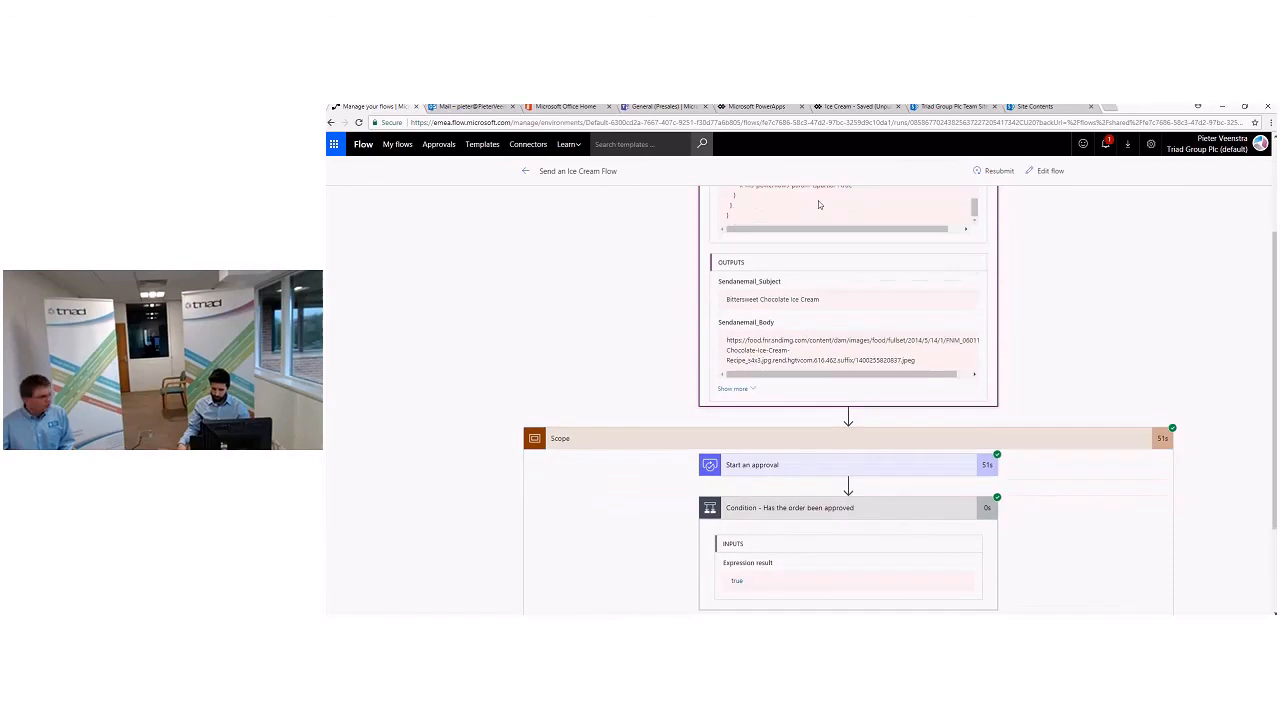
pyautogui.scroll(-1, 873, 404)
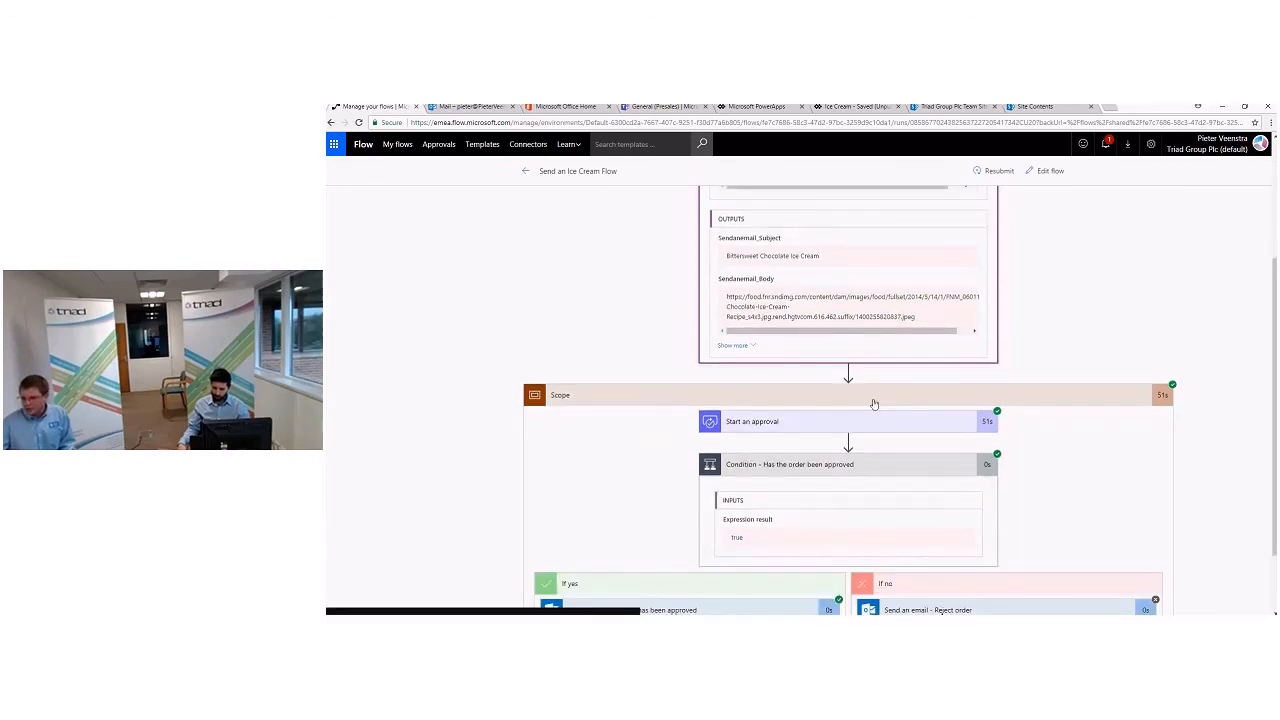
# - Expand the run's Start an approval action and examine its outputs down to the comments, highlighting the Response value
pyautogui.click(800, 421)
pyautogui.scroll(-1, 785, 410)
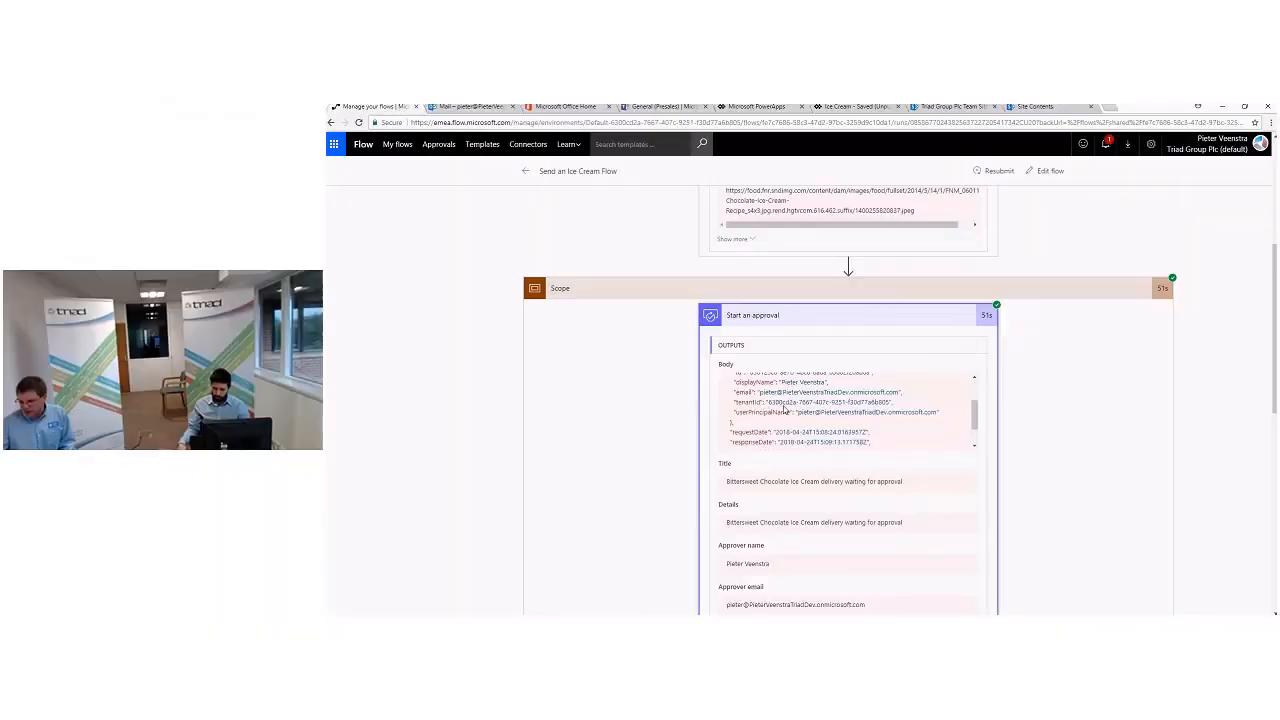
pyautogui.scroll(-1, 785, 410)
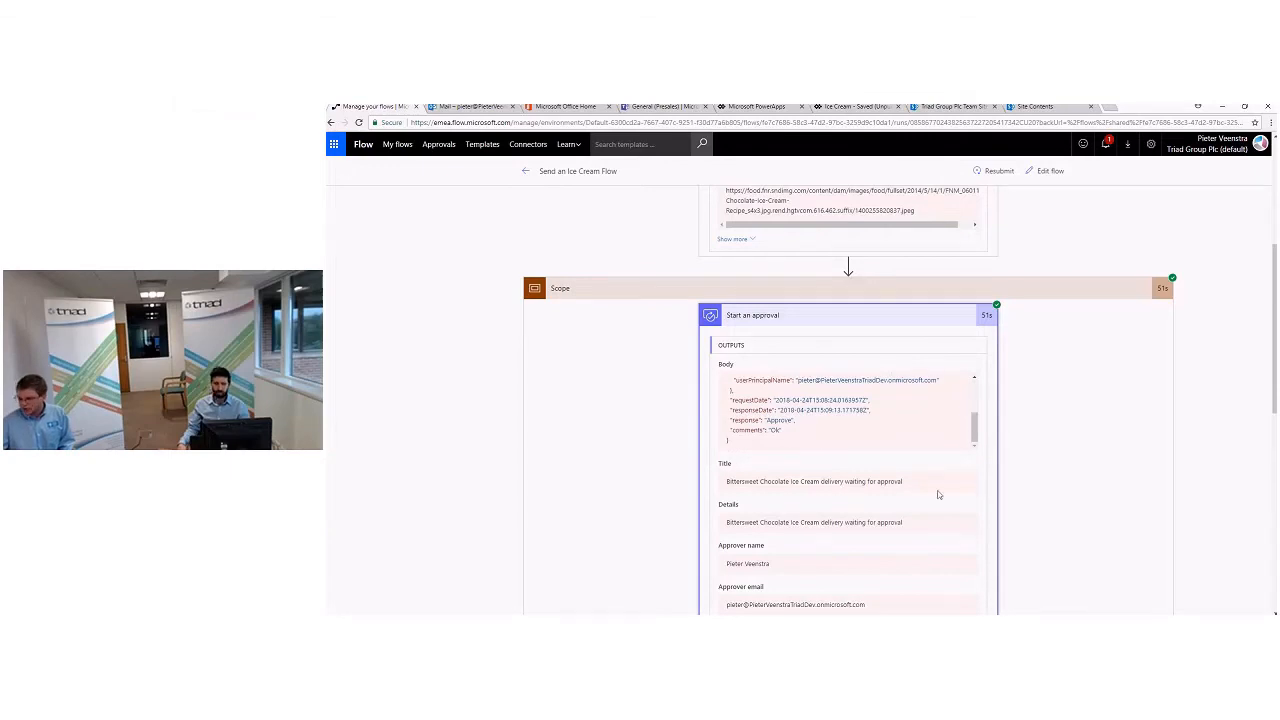
pyautogui.scroll(-3, 1021, 500)
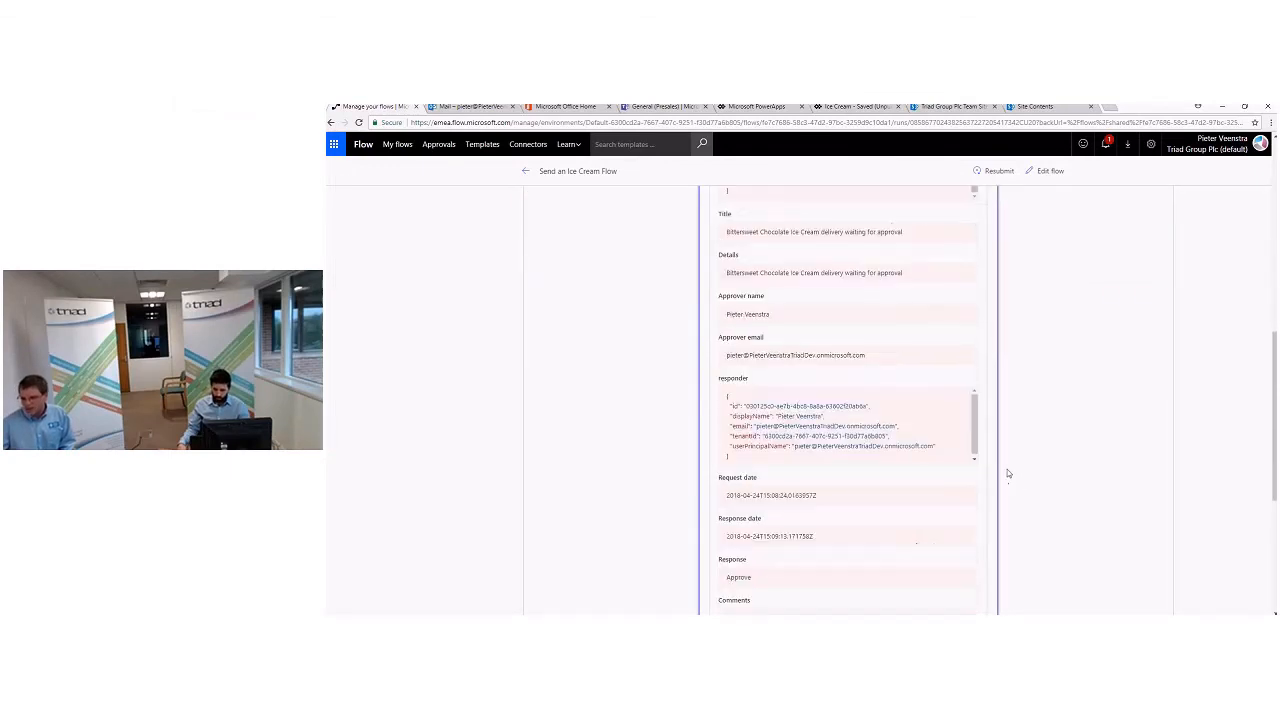
pyautogui.scroll(-1, 1000, 470)
pyautogui.moveTo(751, 379); pyautogui.dragTo(725, 380)
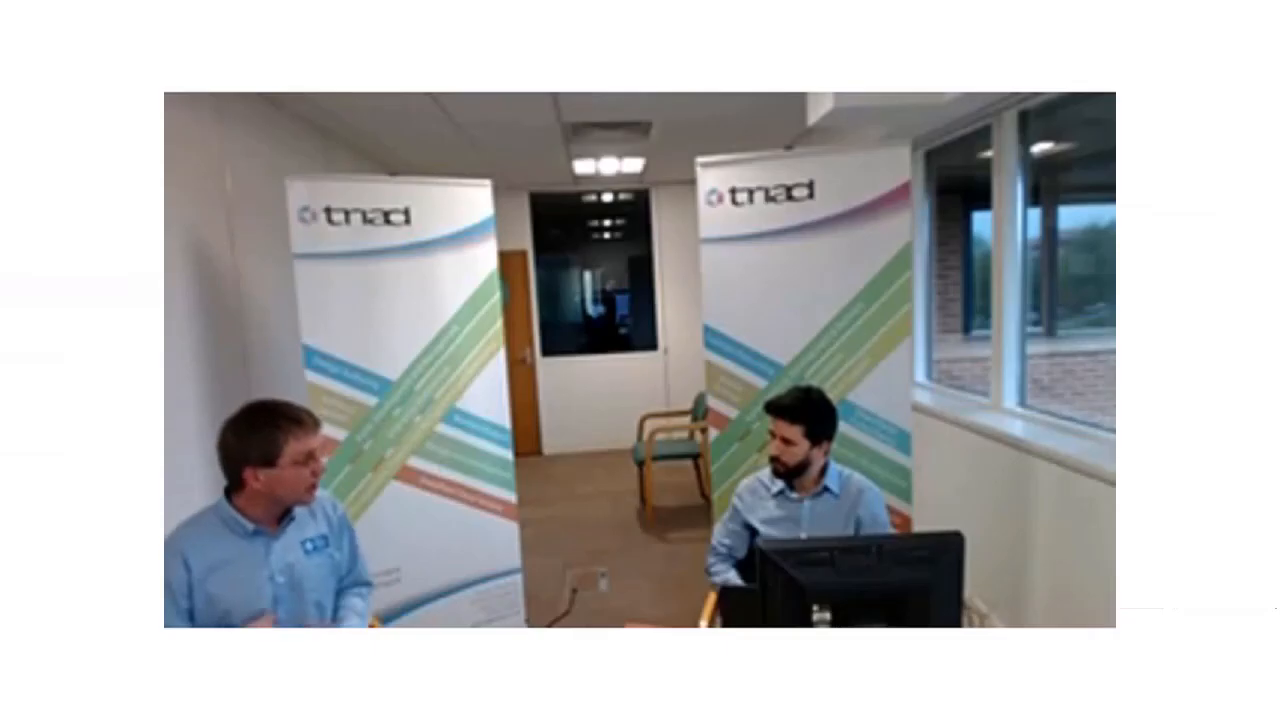
pyautogui.click(1106, 143)
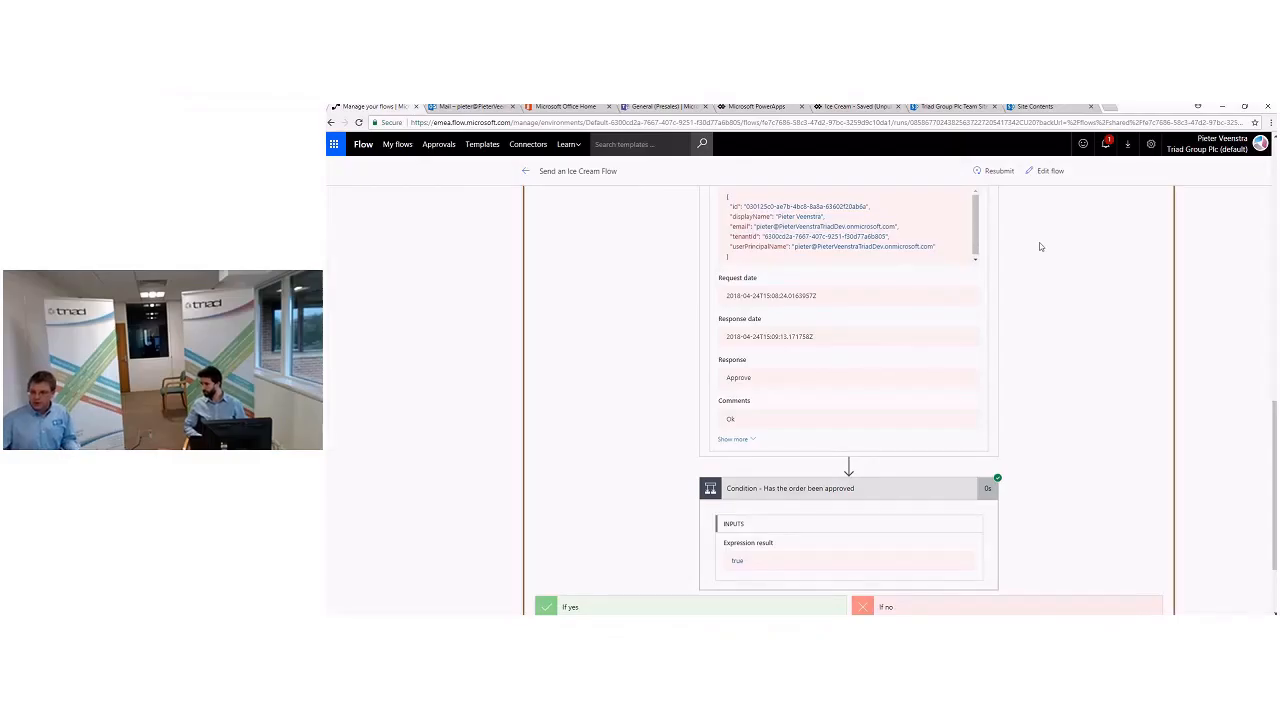
# - View the ice cream app in Teams and open Sweet Corn Ice Cream in the copy embedded on the SharePoint team site
pyautogui.click(660, 106)
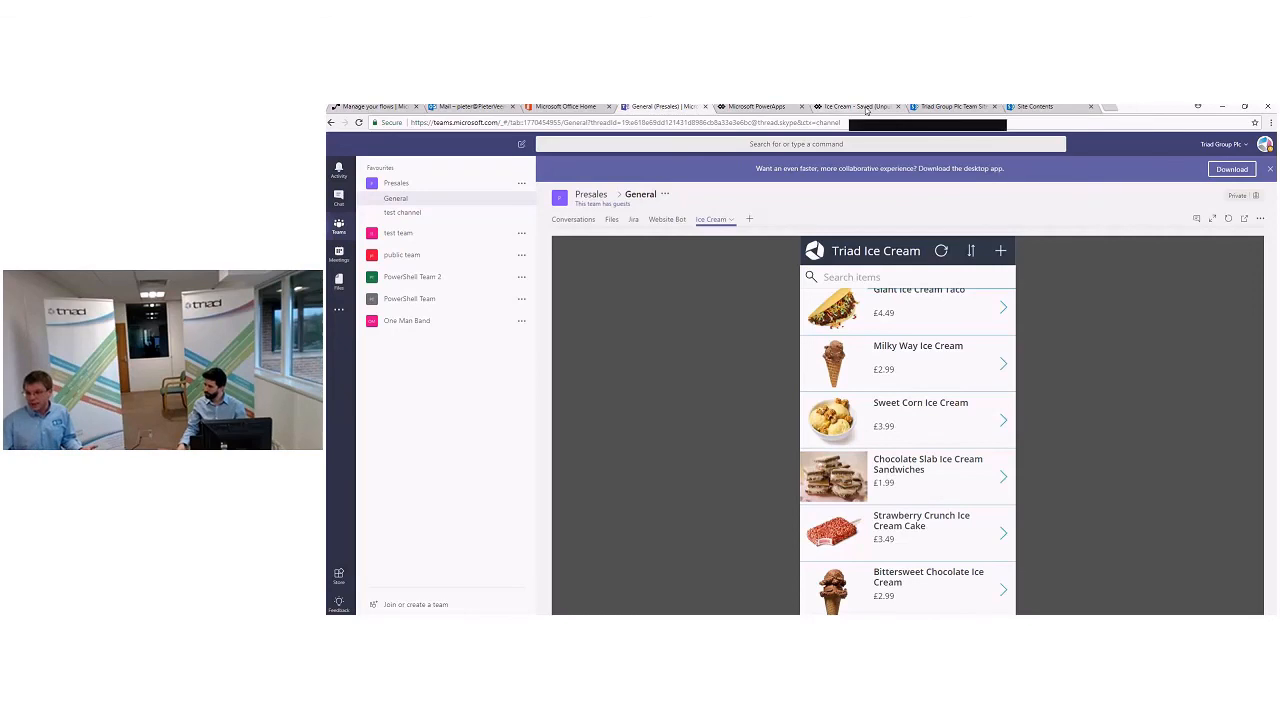
pyautogui.click(930, 110)
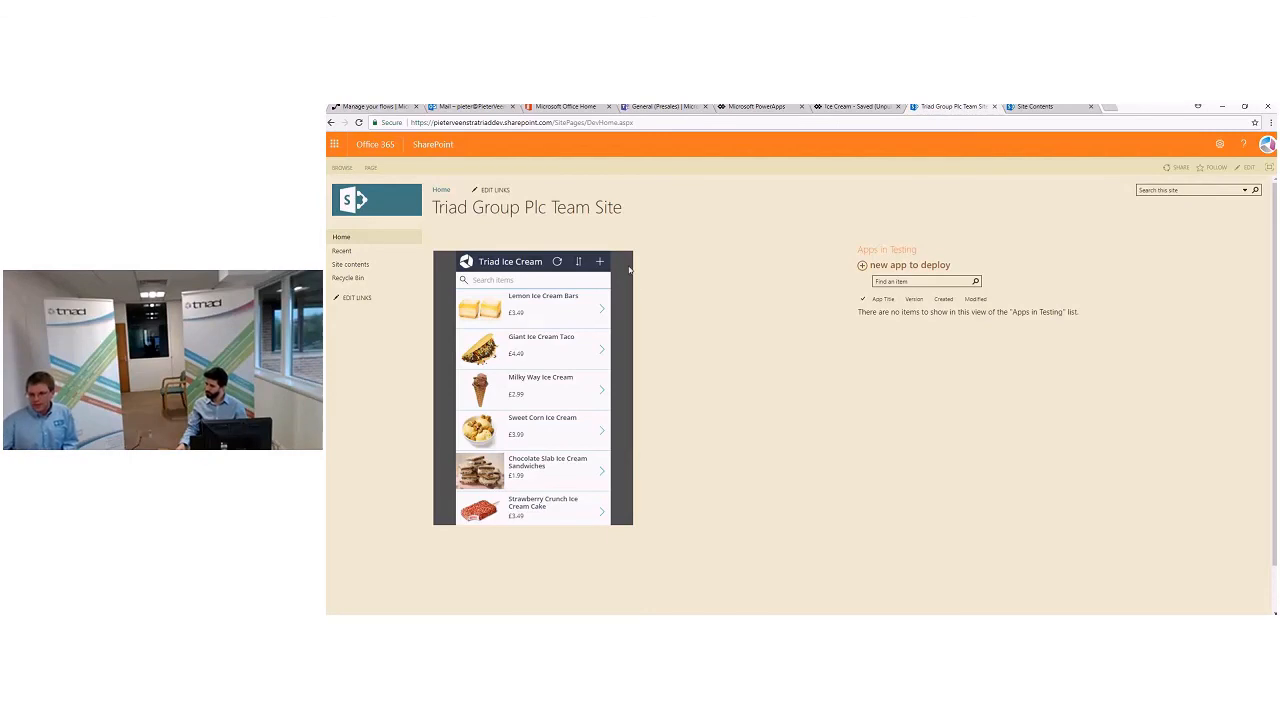
pyautogui.click(603, 432)
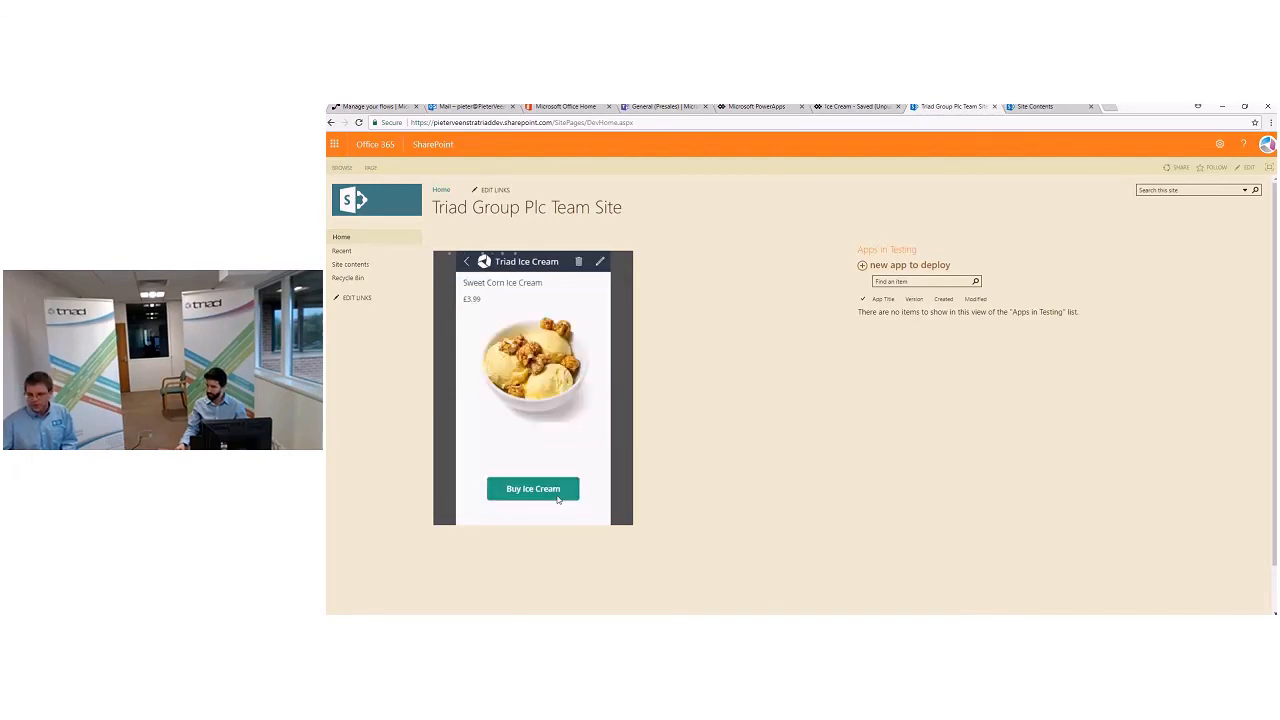